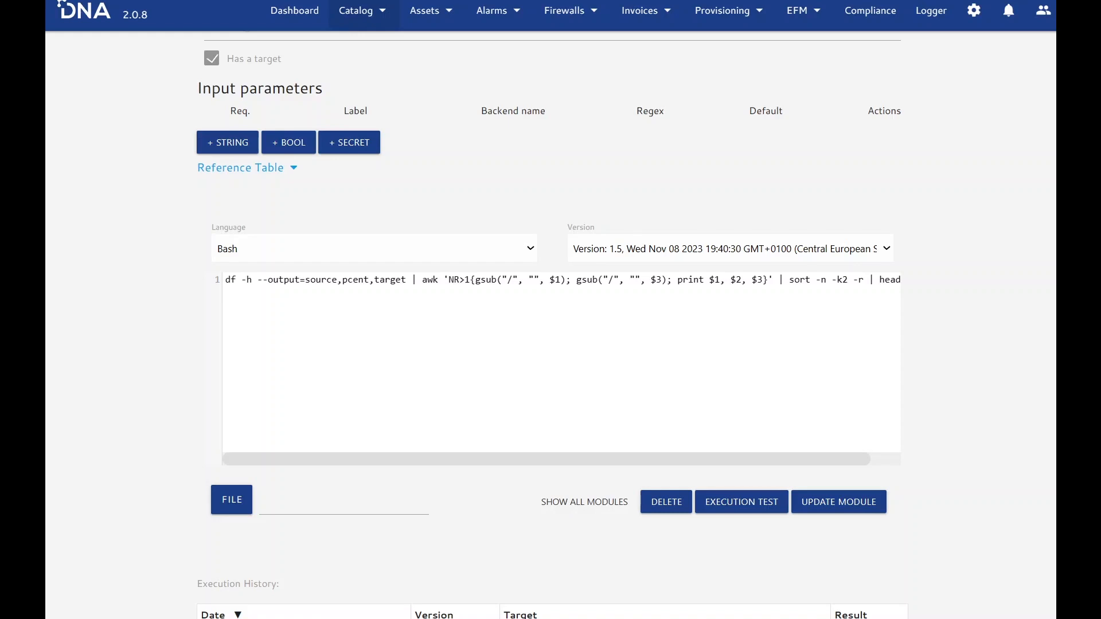
- Review the script languages available for the Check Disk Usage module, keeping Bash selected
scroll(687, 183, up, 3)
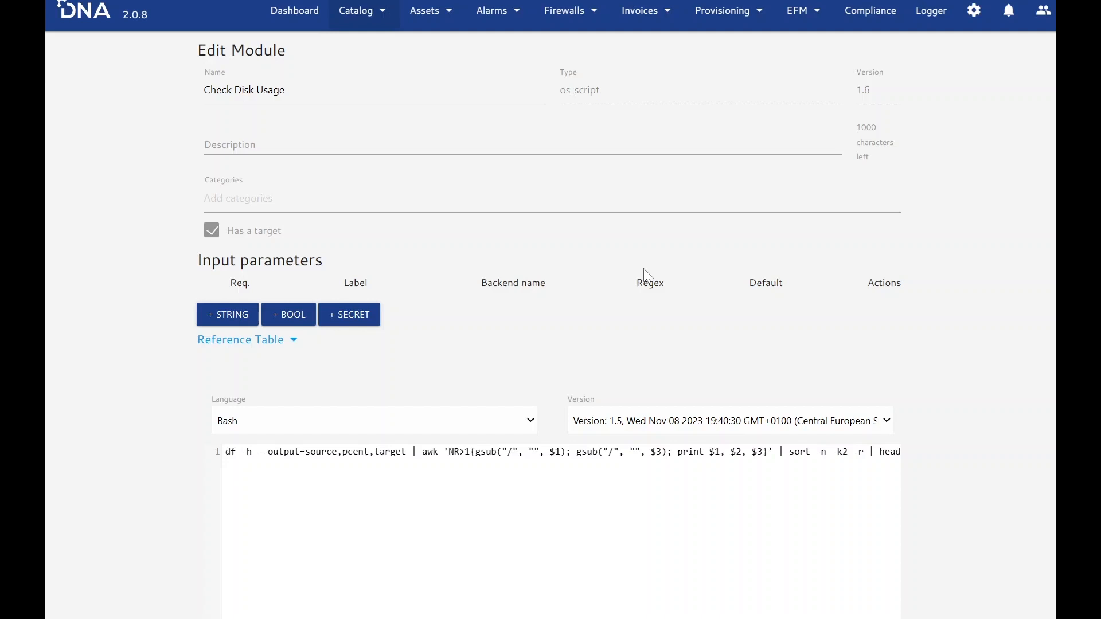
click(250, 422)
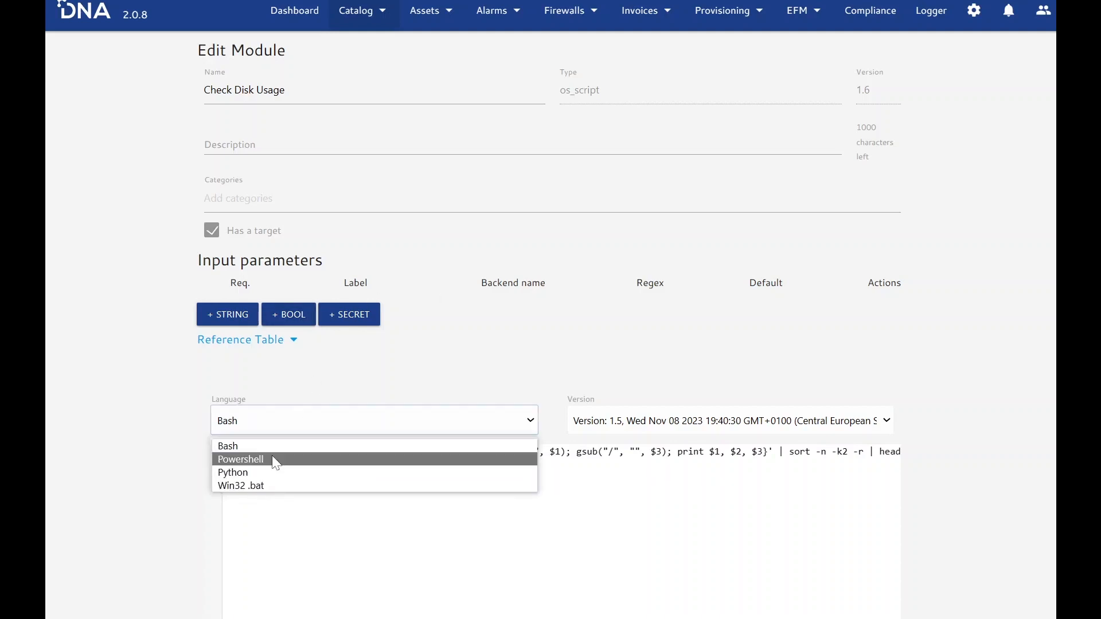
click(139, 388)
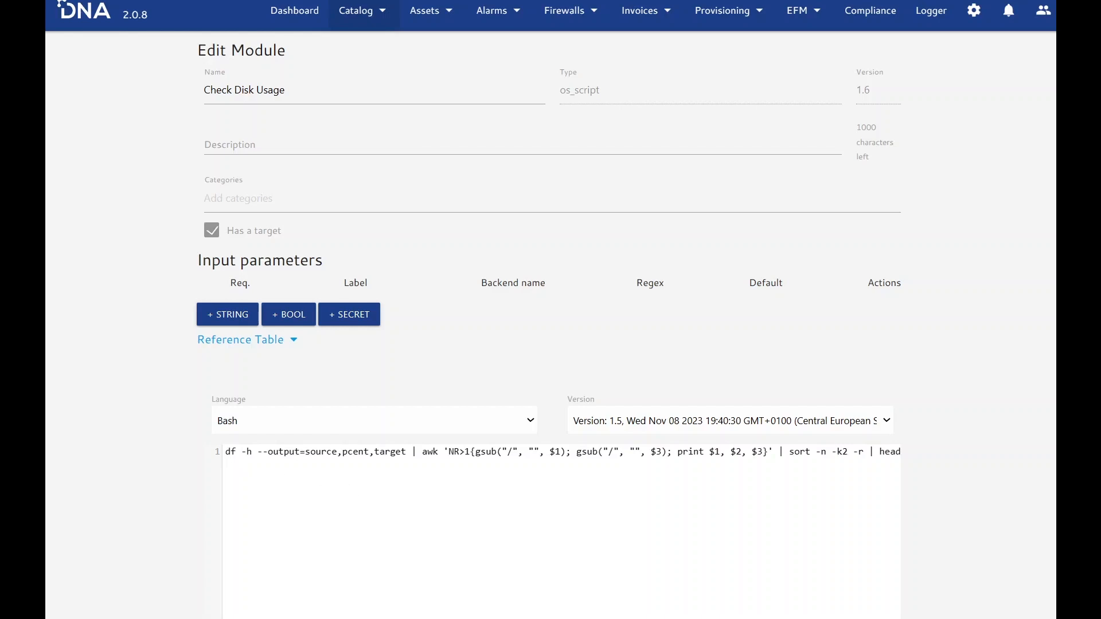
- Reduce the Check Disk Usage script to "df -h" and save the updated module
drag(257, 451, 913, 450)
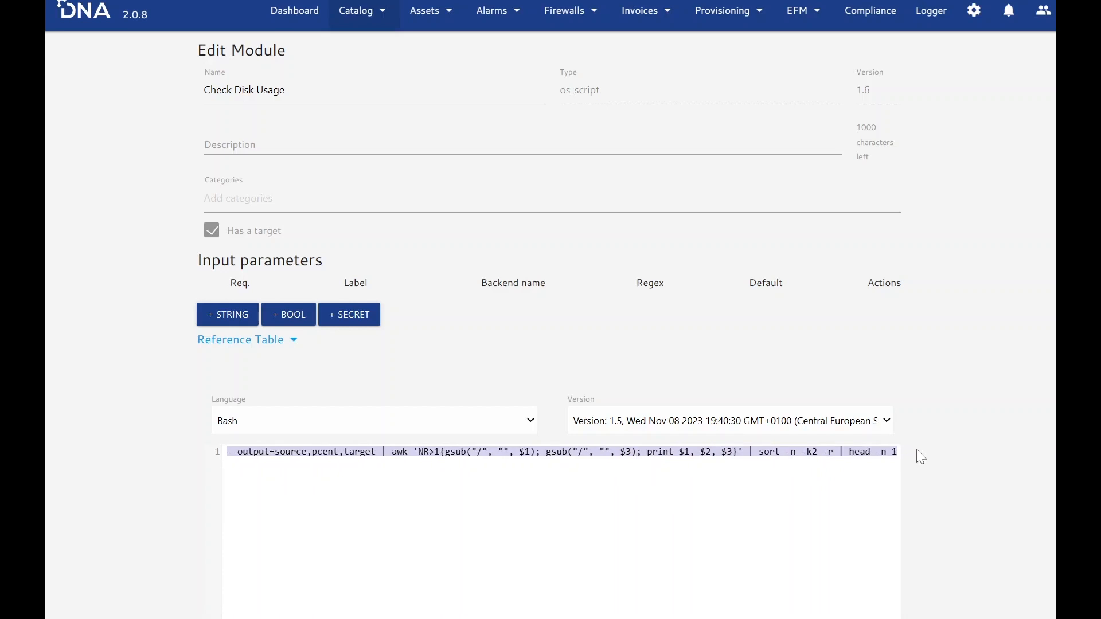
key(BackSpace)
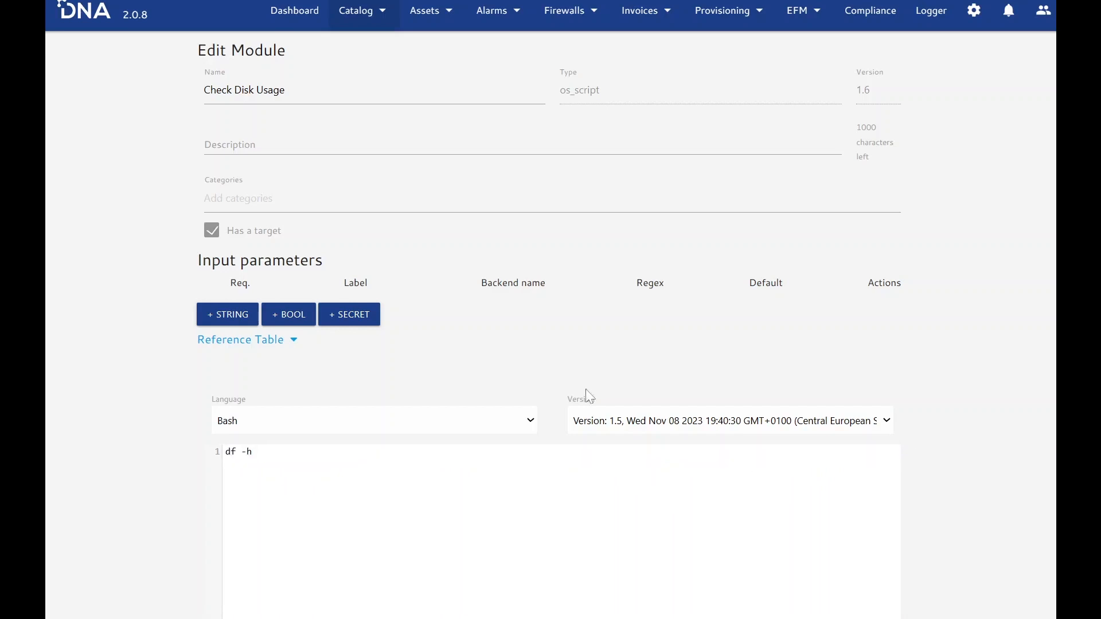
scroll(546, 341, down, 2)
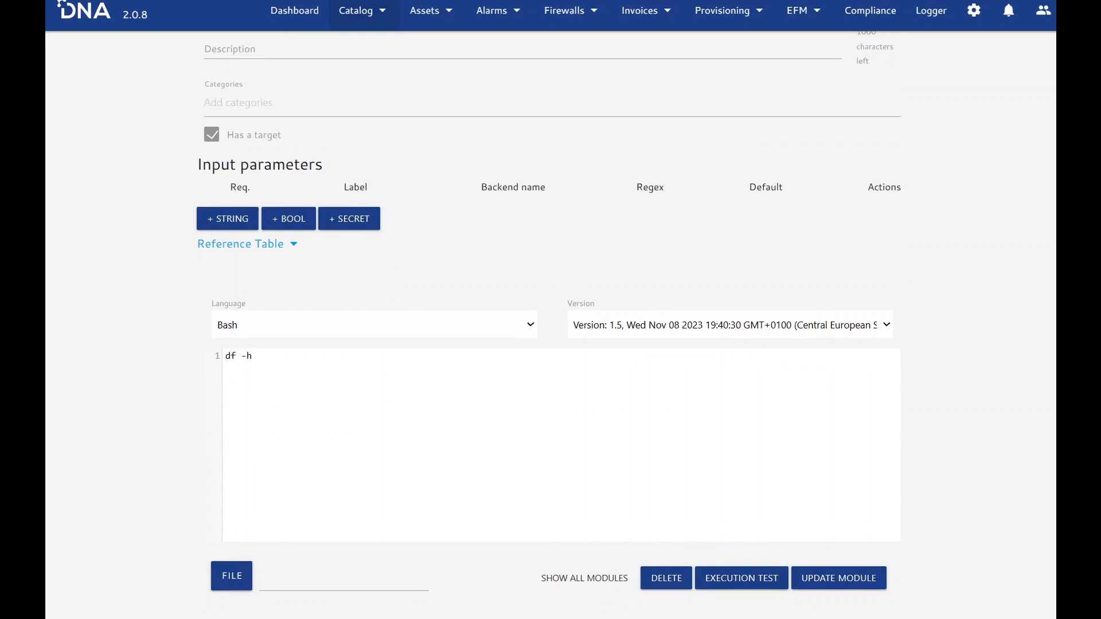
click(852, 584)
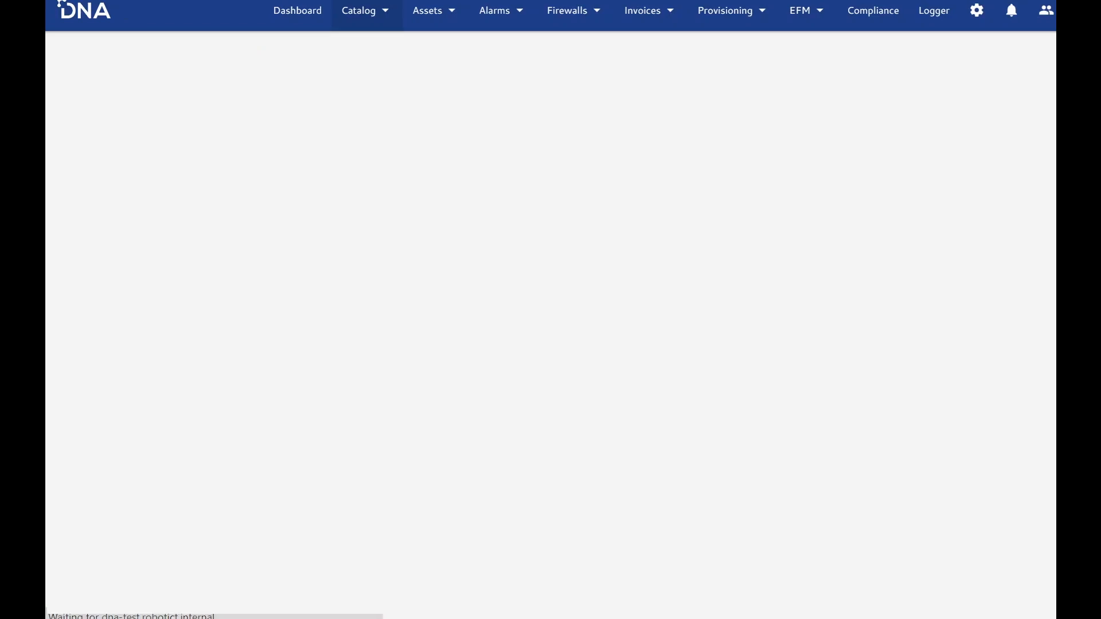
- Run an execution test of the "df -h" script on the device hnv01-vl-dnami-2t.robotict.internal
scroll(652, 363, down, 4)
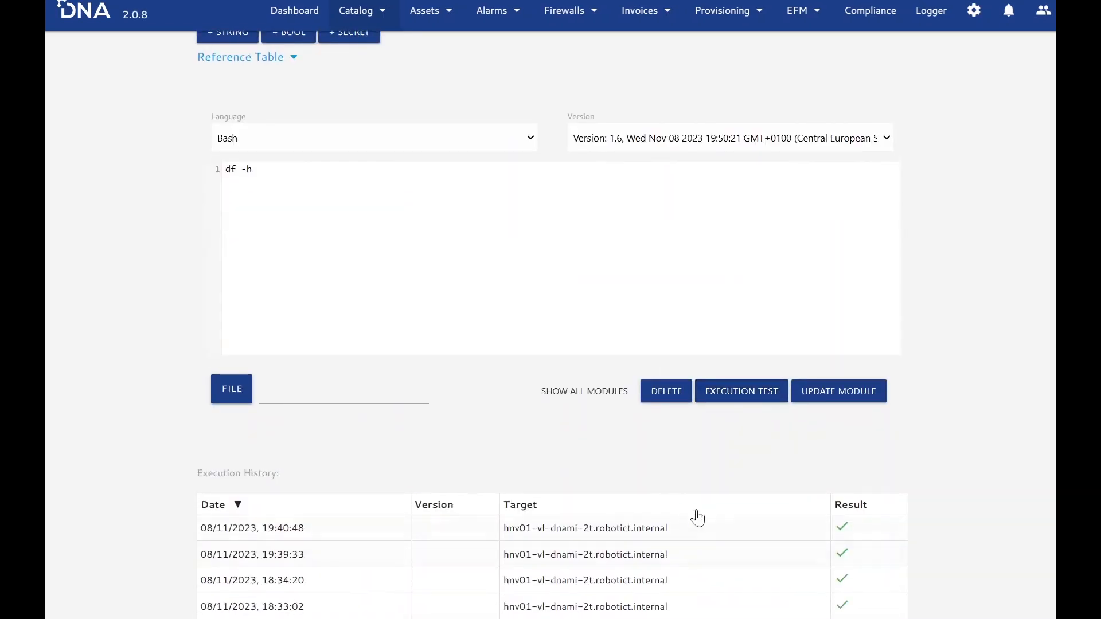
click(767, 402)
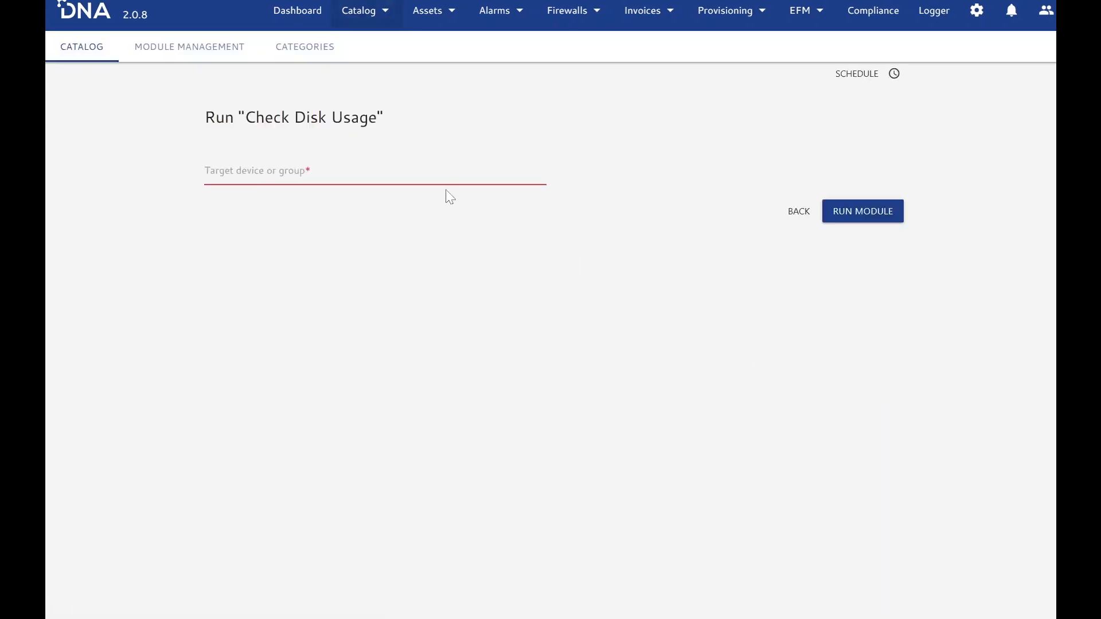
text(hnv)
click(340, 212)
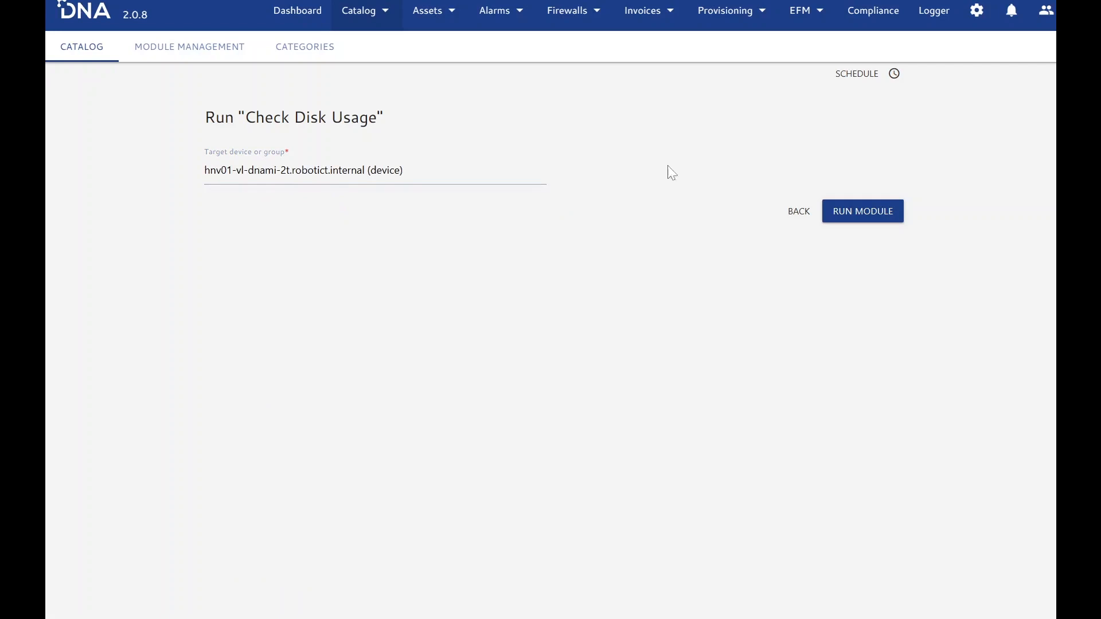
click(850, 210)
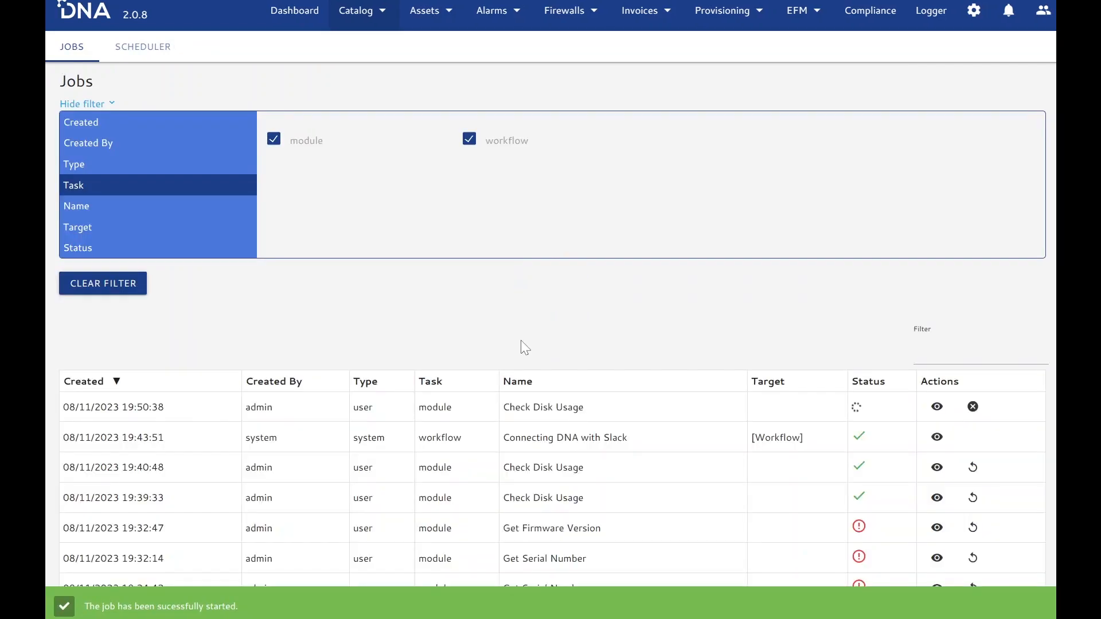
- Open the newest Check Disk Usage job and expand the device's response to read the full disk listing
click(551, 408)
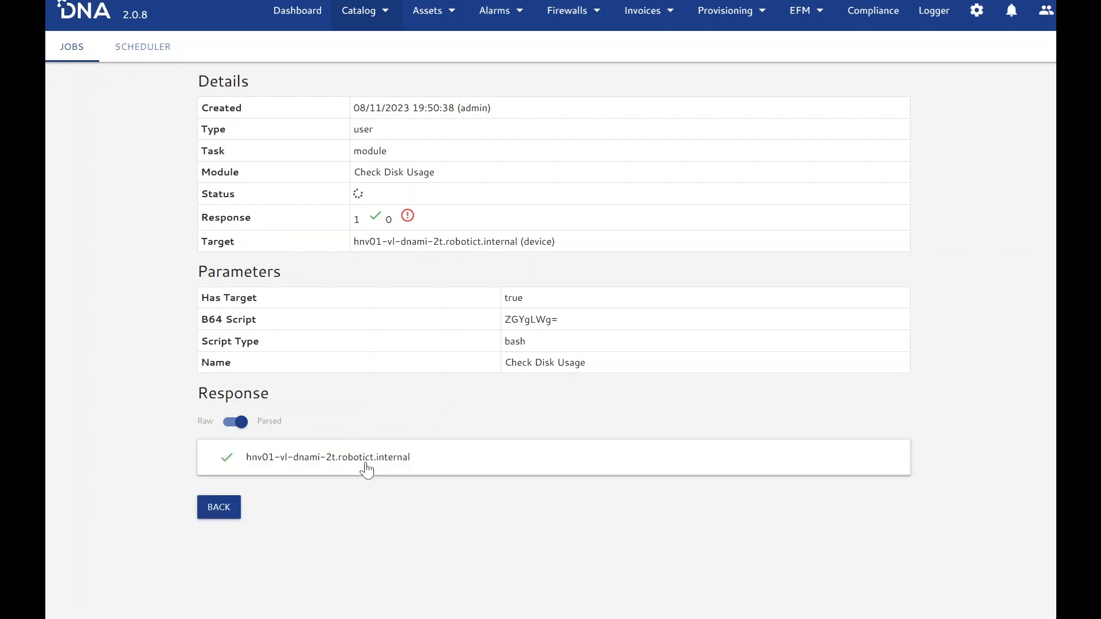
click(365, 462)
scroll(373, 458, down, 1)
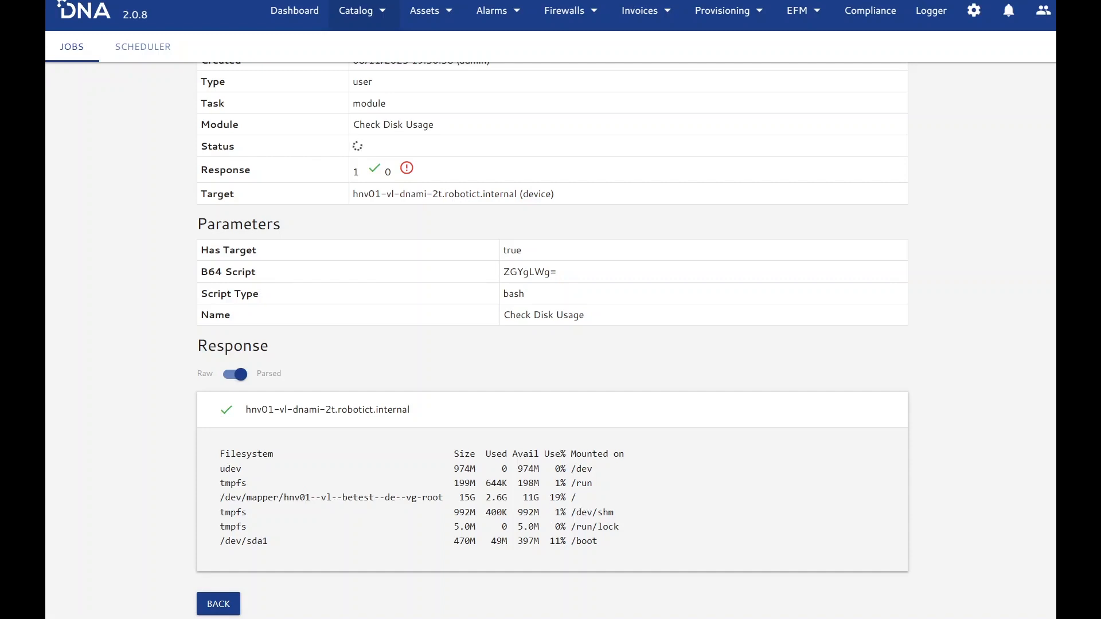
- Return to the module editor, load script version 1.5, update the module with it, and reload the page
key(alt+Left)
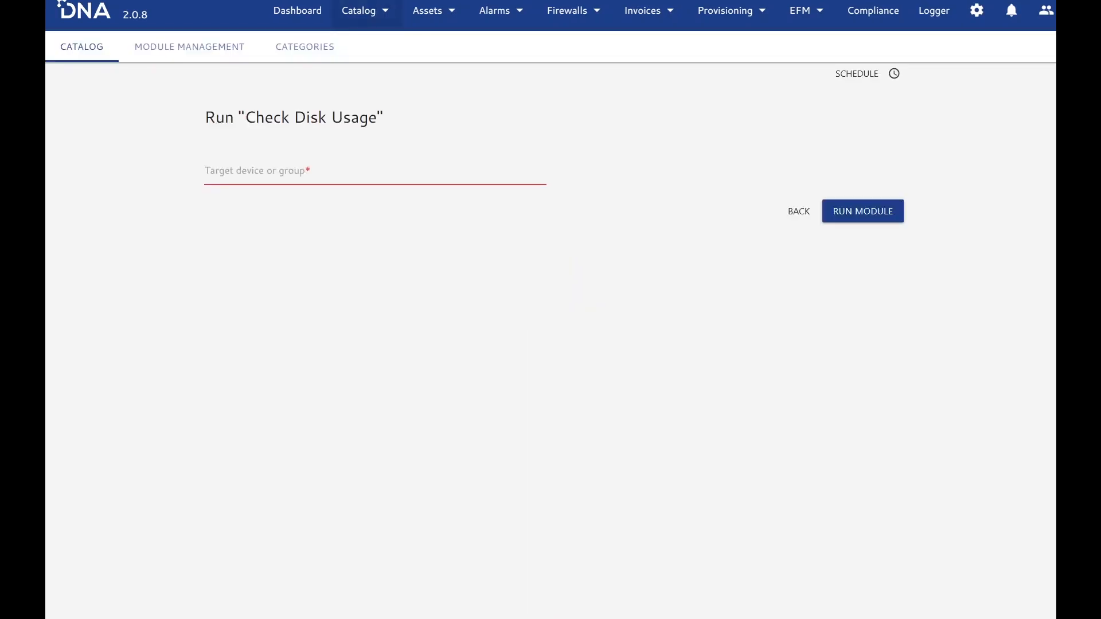
key(alt+Left)
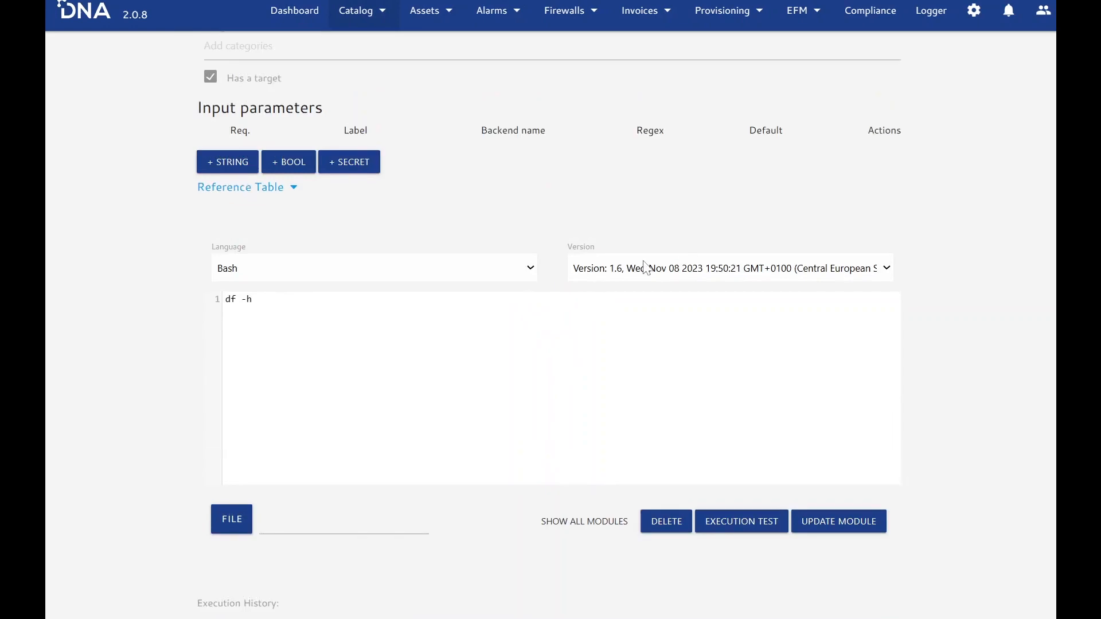
click(645, 270)
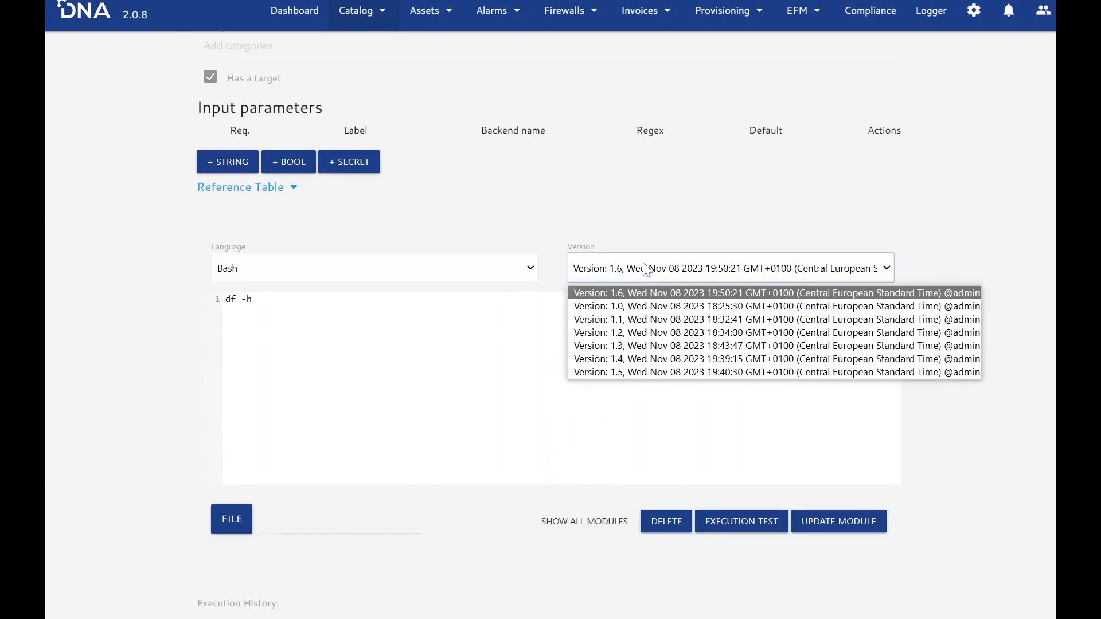
click(627, 371)
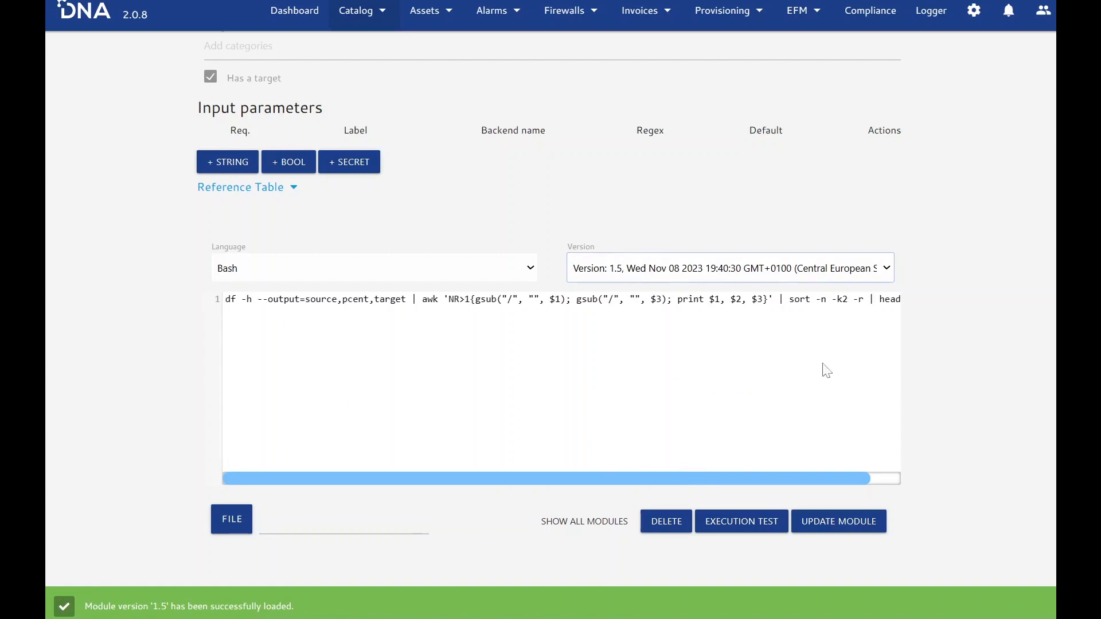
drag(841, 475, 737, 476)
click(844, 527)
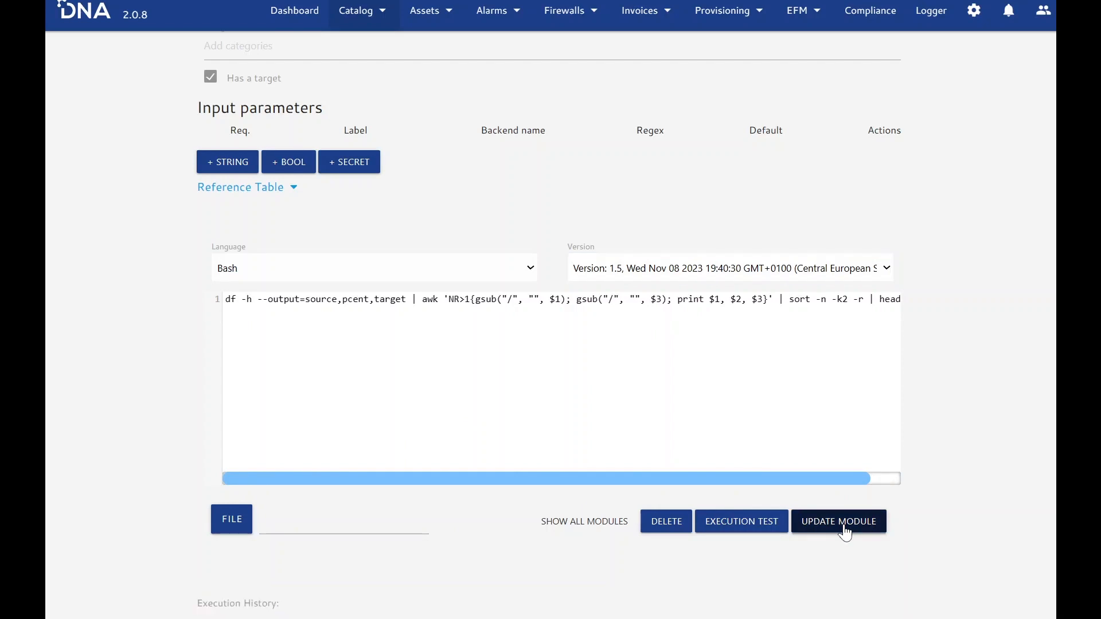
click(845, 526)
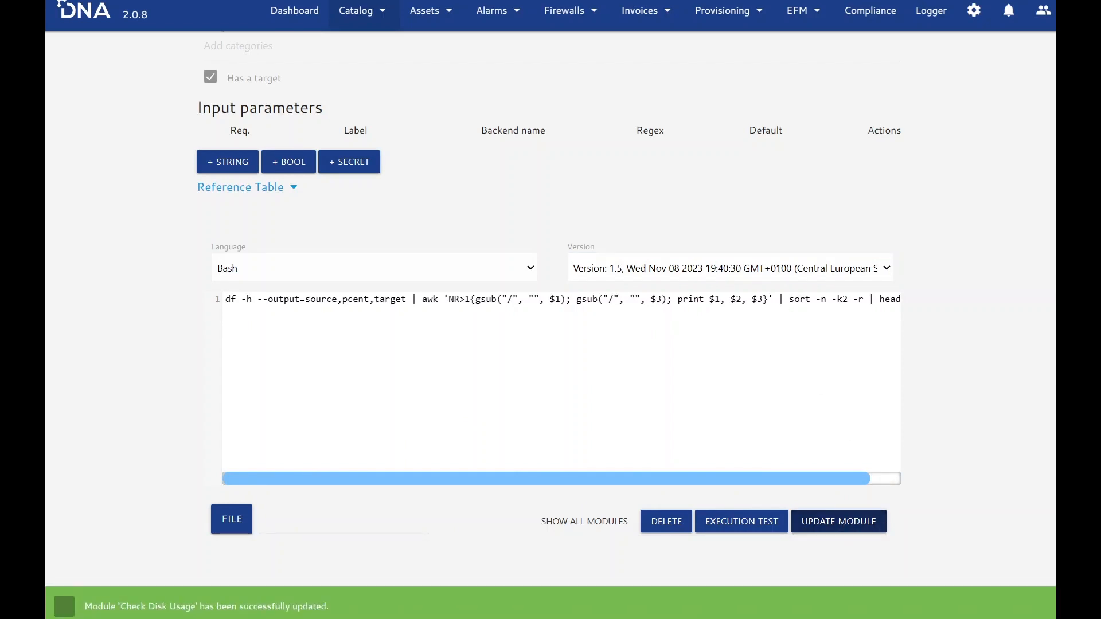
key(F5)
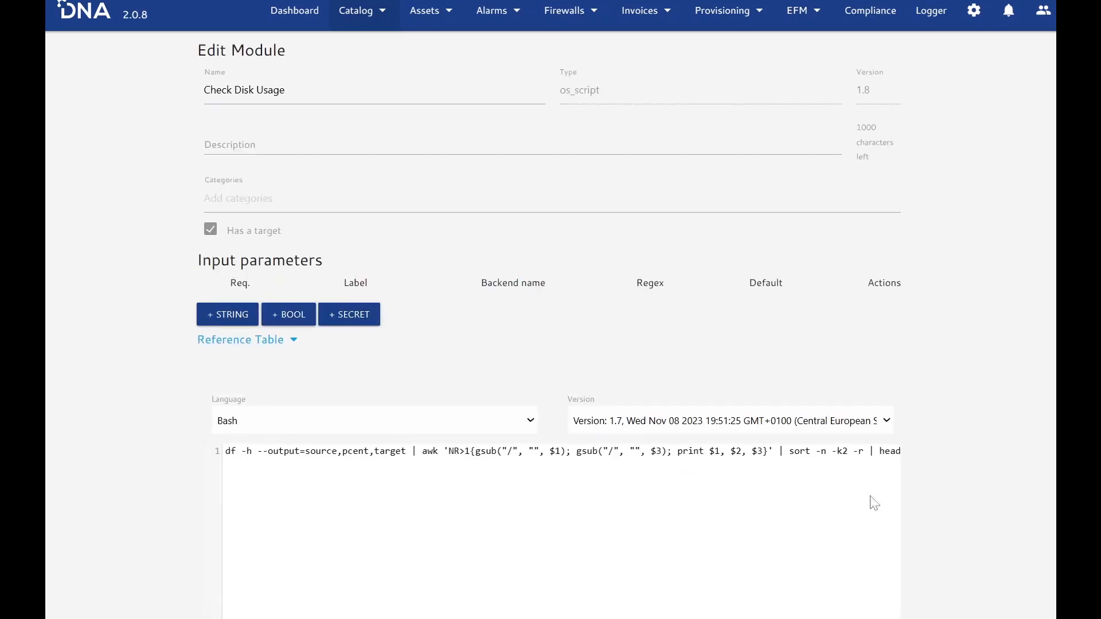
- Test the restored Check Disk Usage script on the device hnv01-vl-dnami-2t.robotict.internal
scroll(970, 470, down, 2)
scroll(963, 459, down, 5)
scroll(917, 445, up, 2)
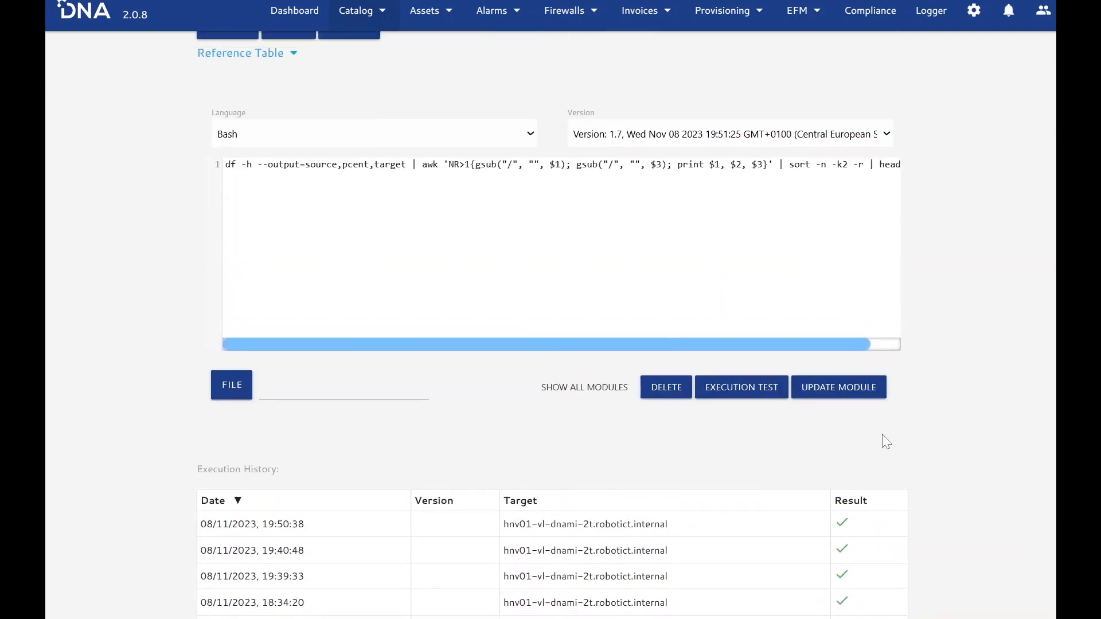
click(745, 387)
click(400, 171)
text(hnv)
click(363, 208)
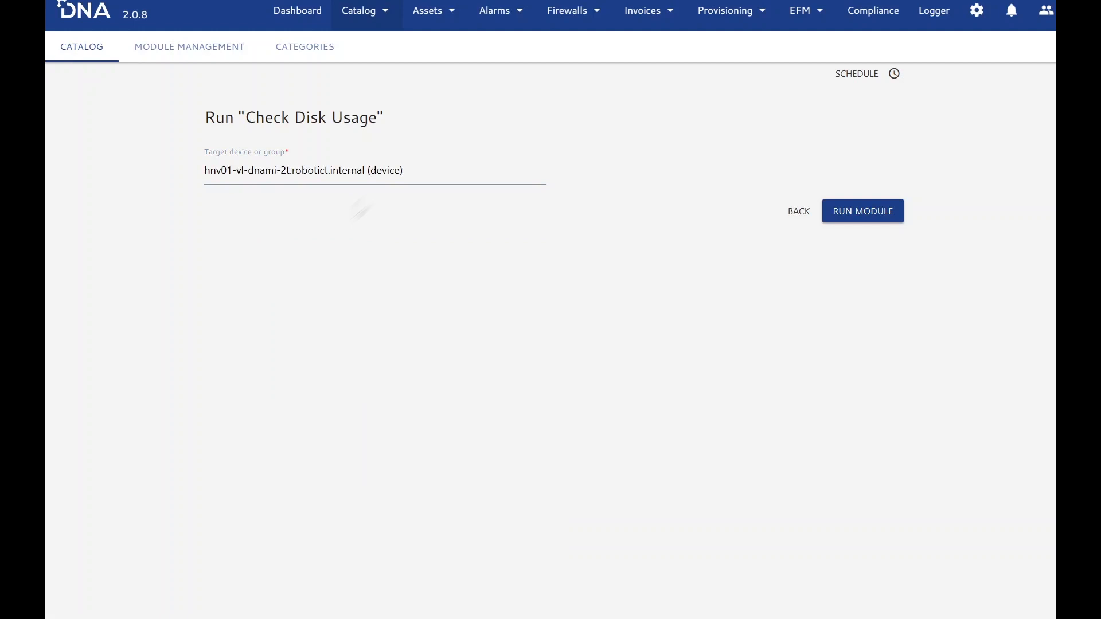
click(887, 217)
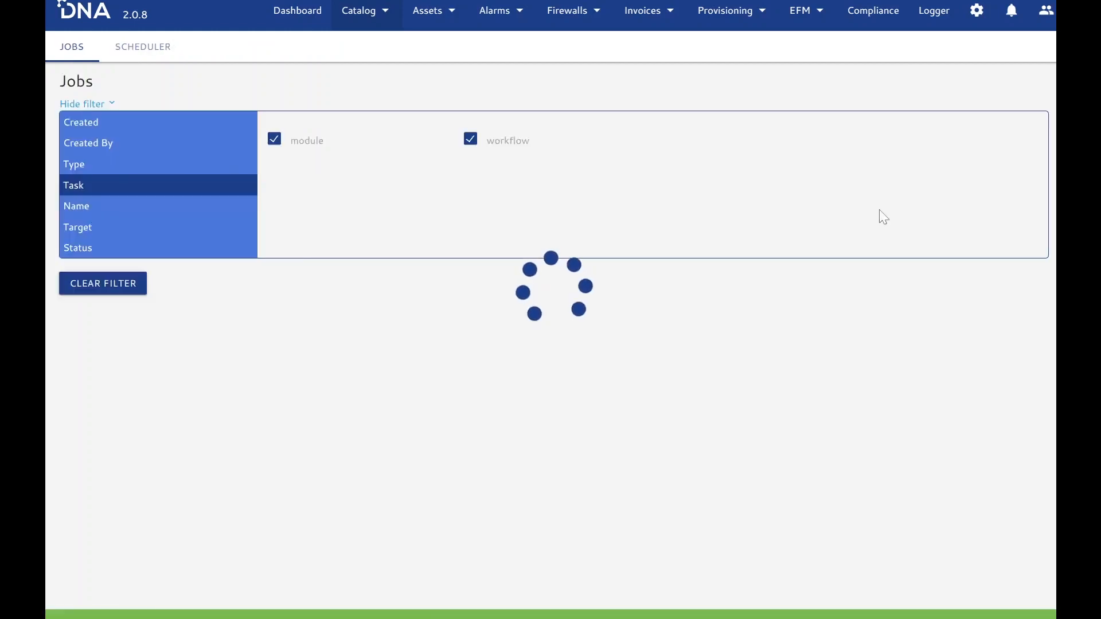
- Open the latest Check Disk Usage job and inspect the filtered output line in the device's response
click(579, 408)
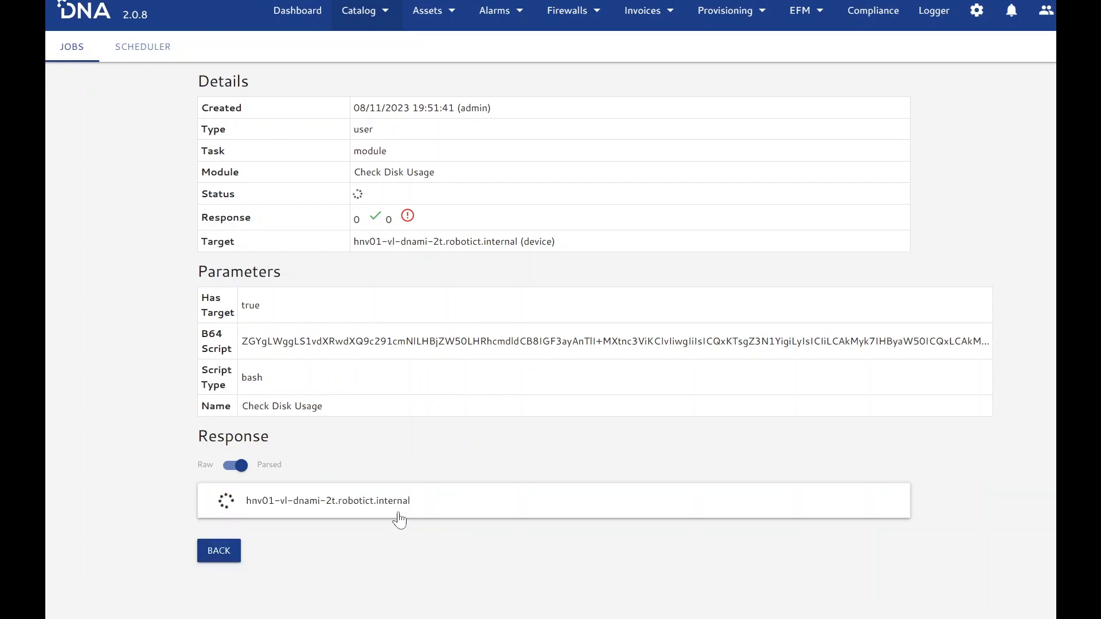
click(377, 507)
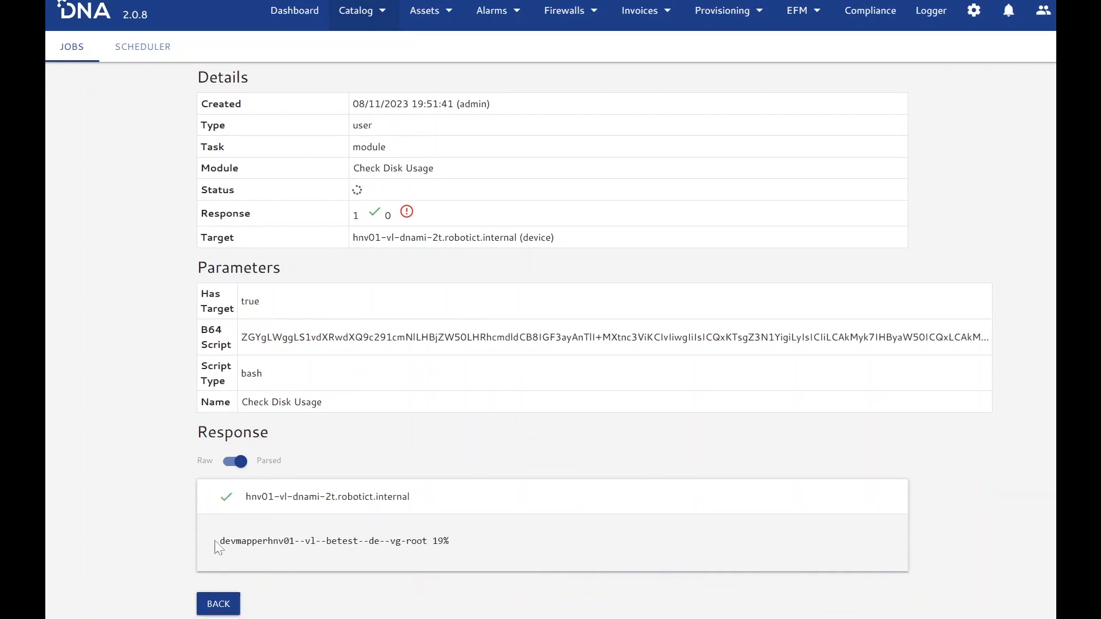
drag(224, 541, 463, 550)
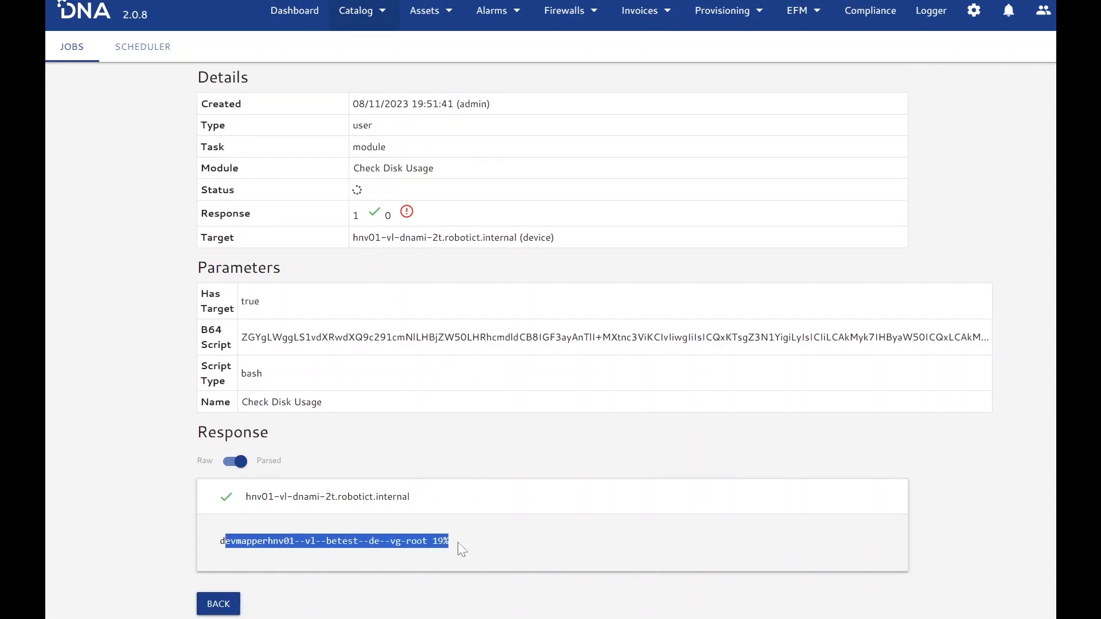
click(480, 445)
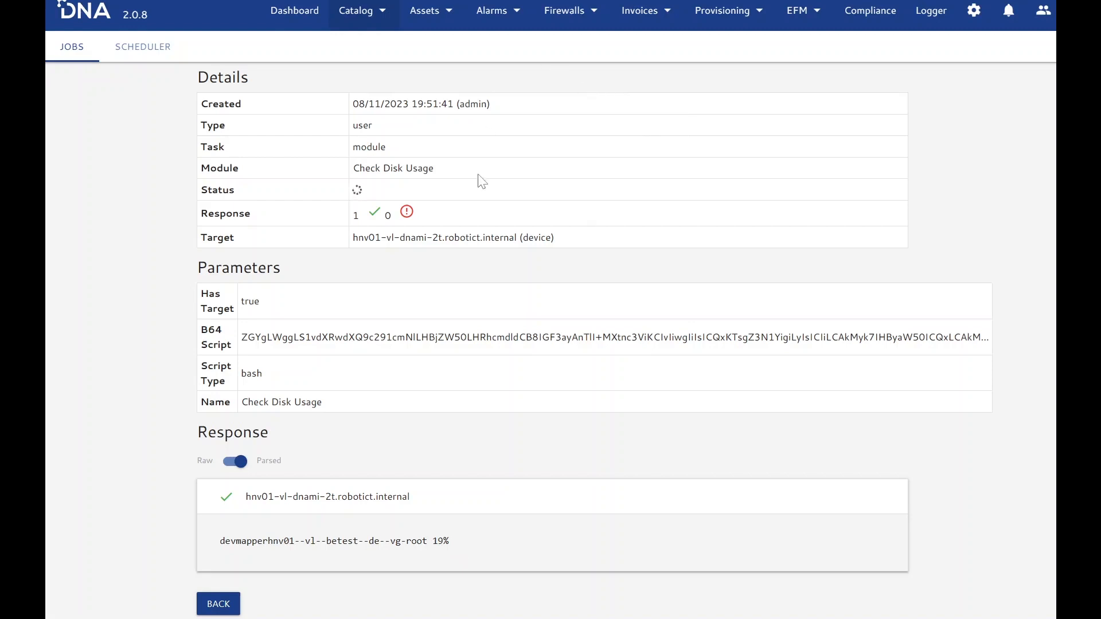
- Open the "Connecting DNA with Slack" workflow in the designer and look over its catalog of internal nodes
click(372, 18)
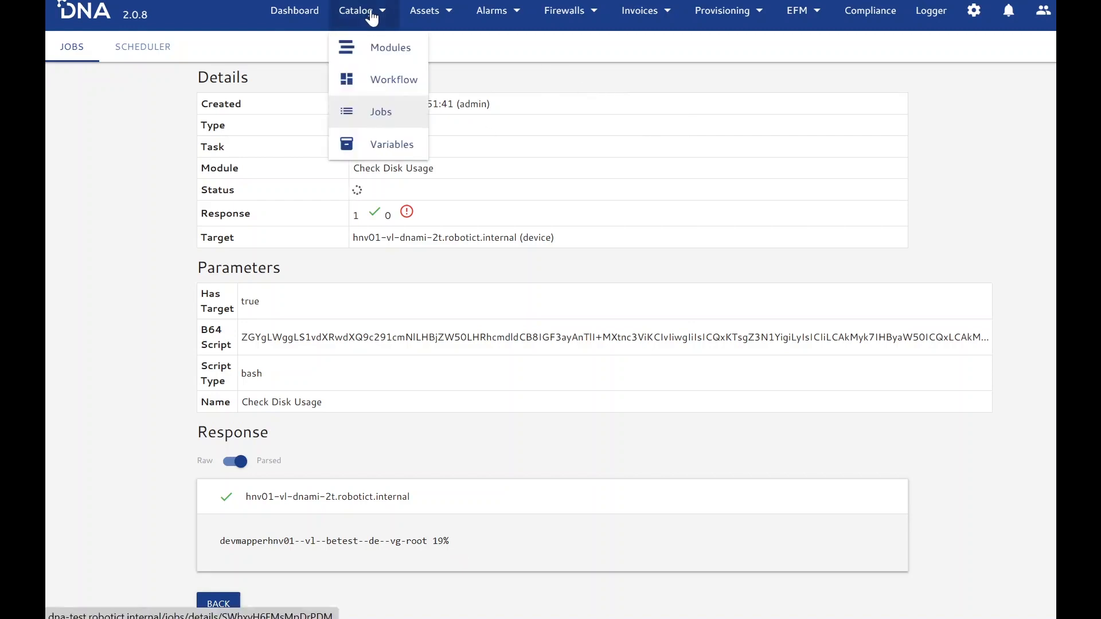
click(408, 80)
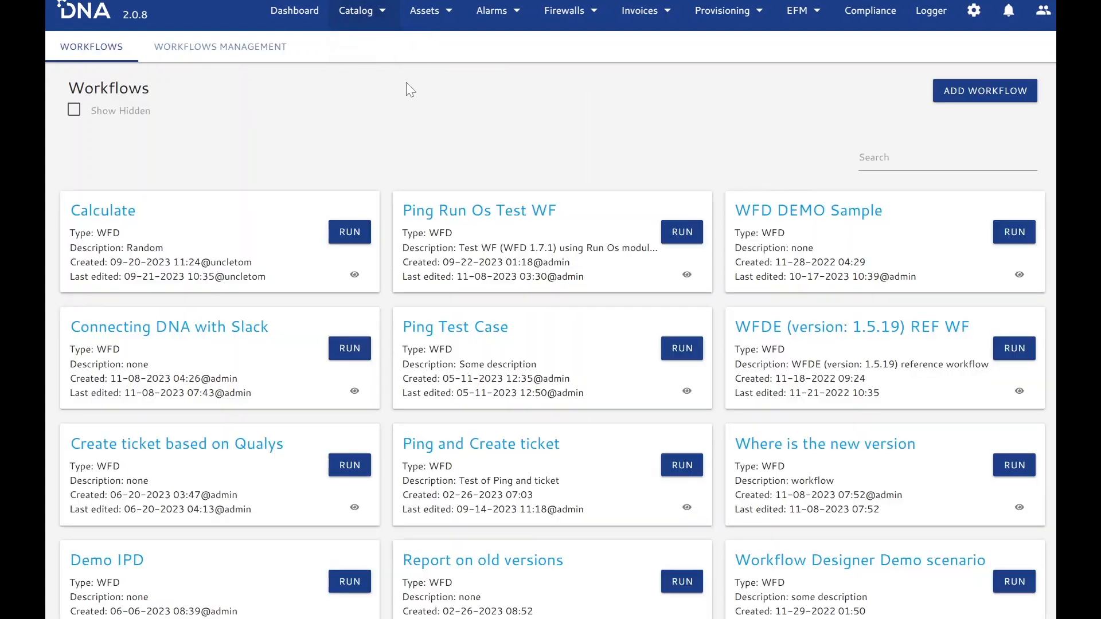
click(230, 326)
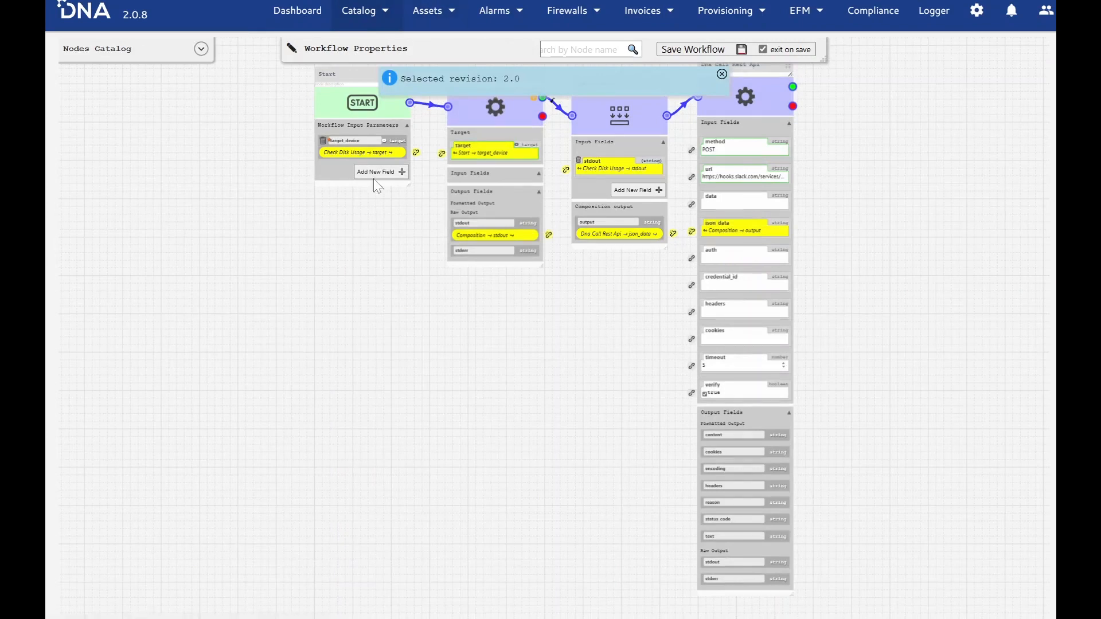
click(198, 52)
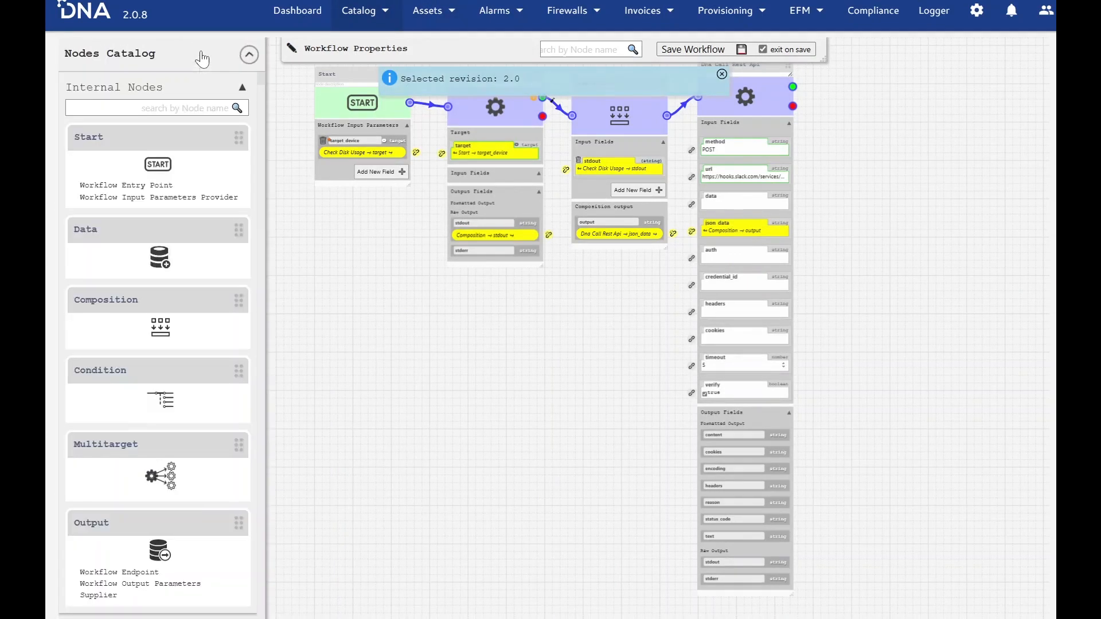
click(248, 54)
- Arrange the Start, Check Disk Usage, Composition and Dna Call Rest Api nodes in one compact row below the workflow properties
drag(358, 85, 270, 169)
drag(230, 154, 177, 160)
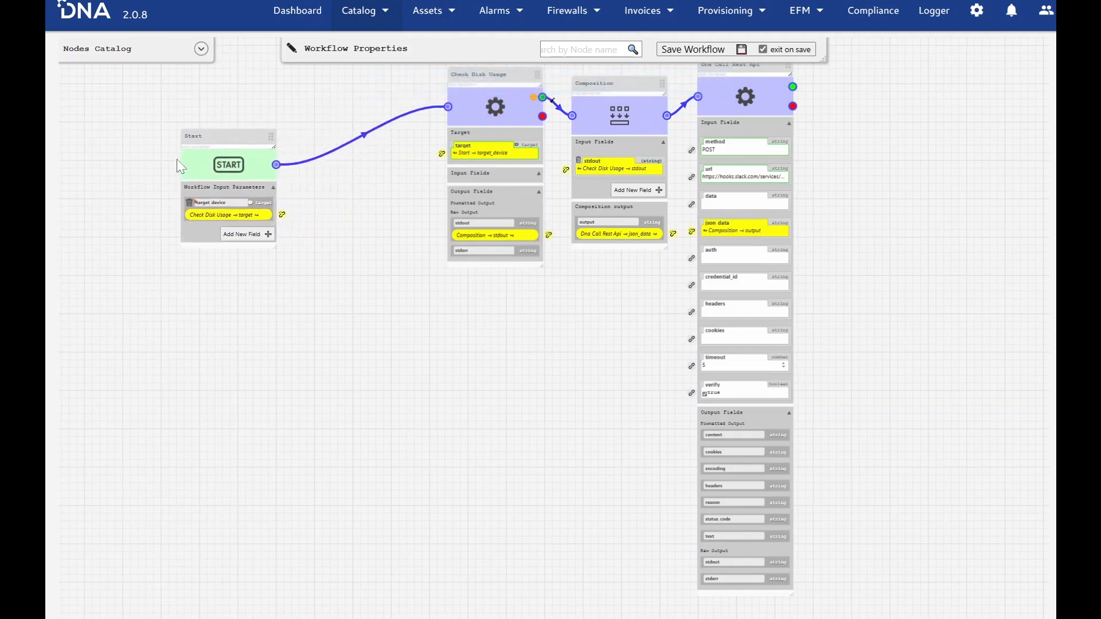
drag(476, 75, 305, 158)
drag(598, 83, 440, 138)
drag(709, 84, 588, 146)
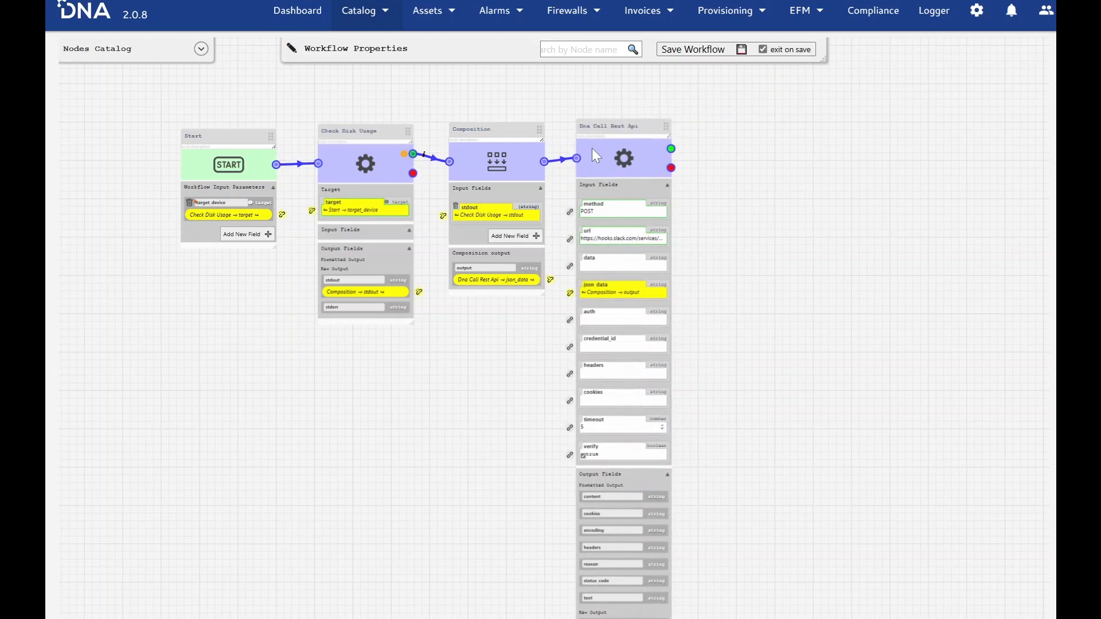
drag(191, 137, 200, 133)
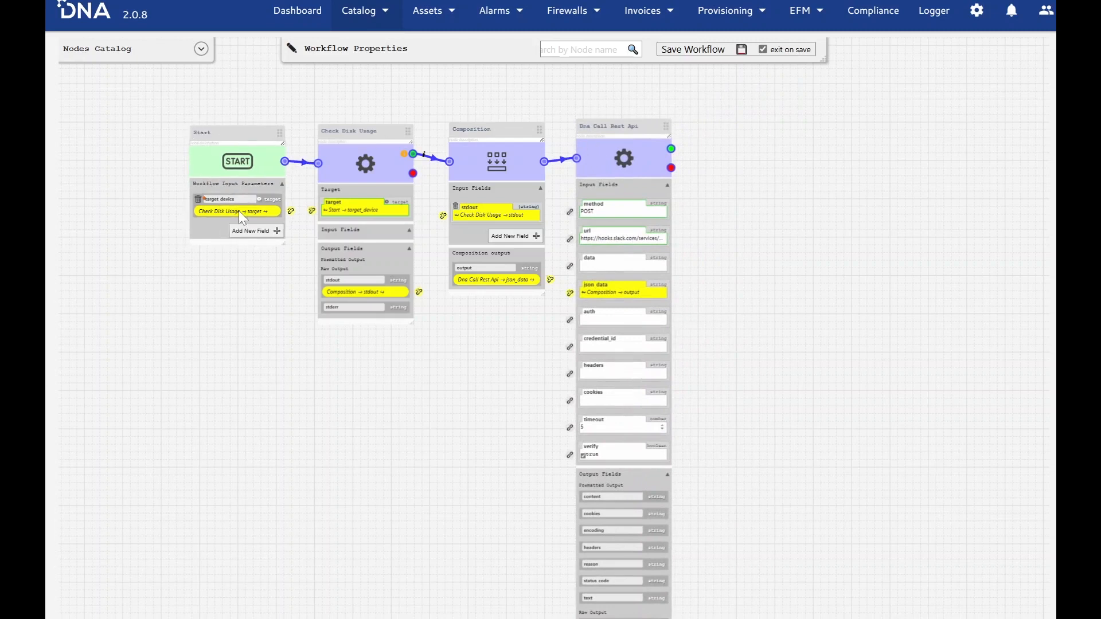
scroll(234, 192, up, 5)
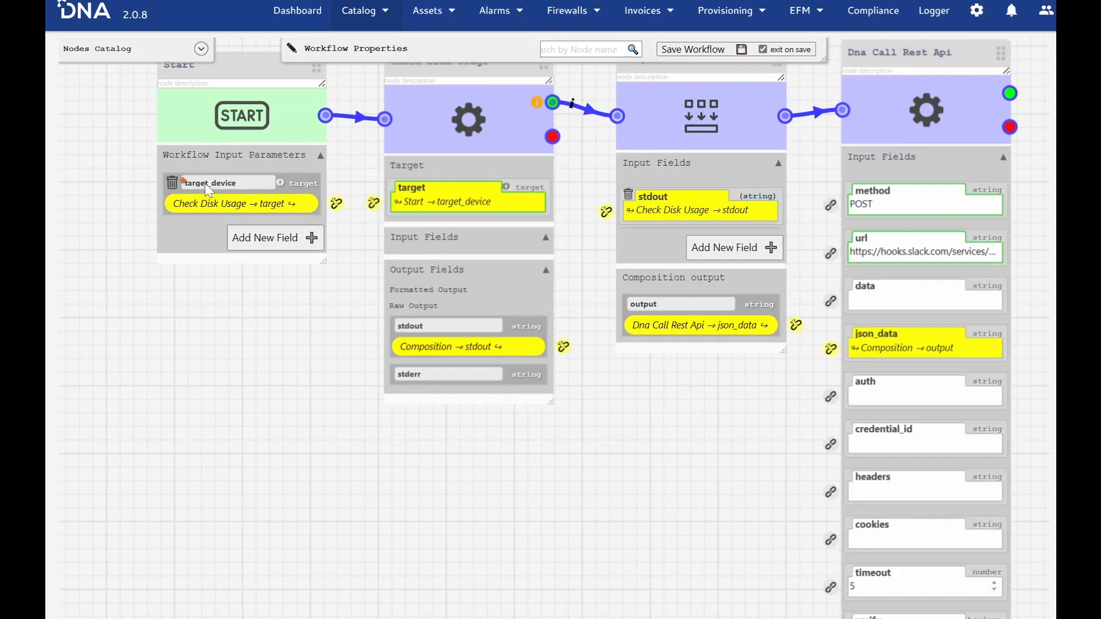
- Lower the Start node slightly and look over the field types offered for a new workflow input parameter
drag(222, 80, 222, 107)
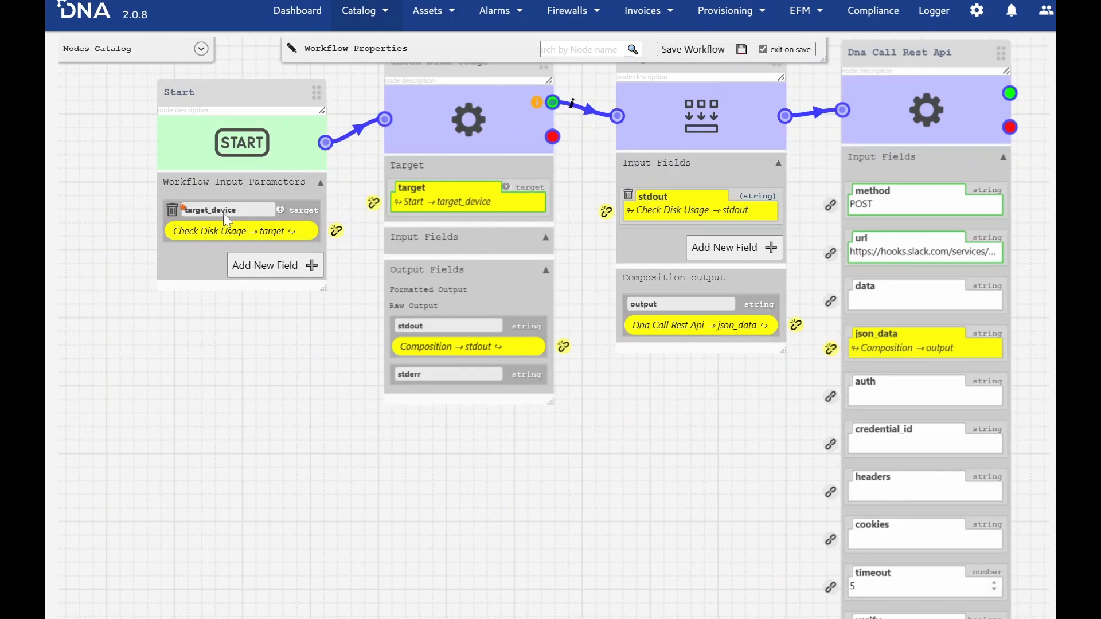
click(265, 268)
click(219, 307)
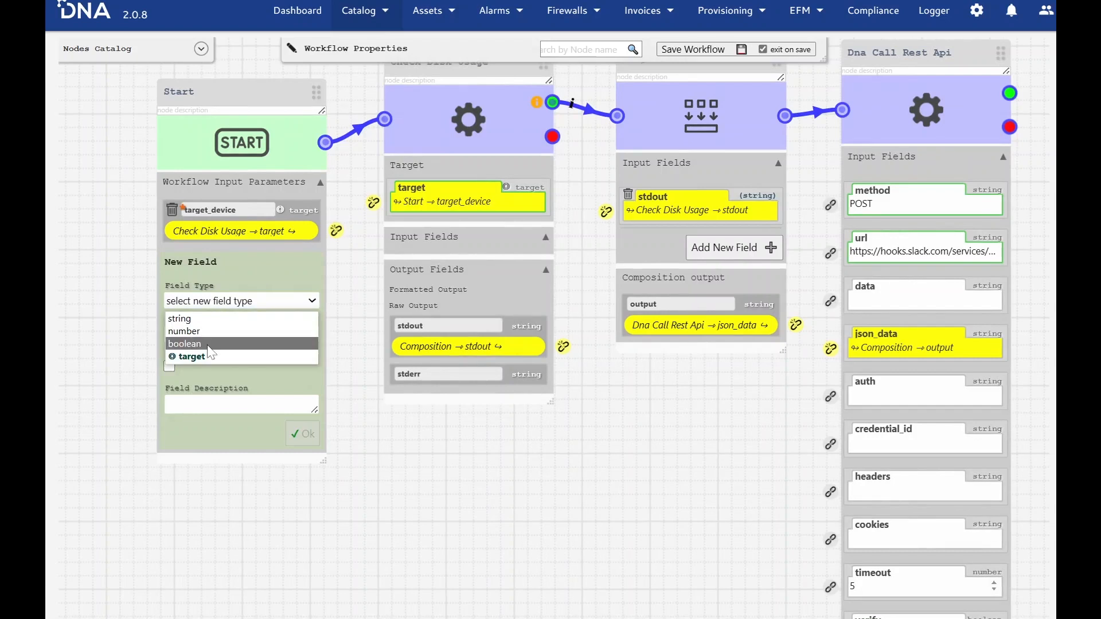
click(233, 442)
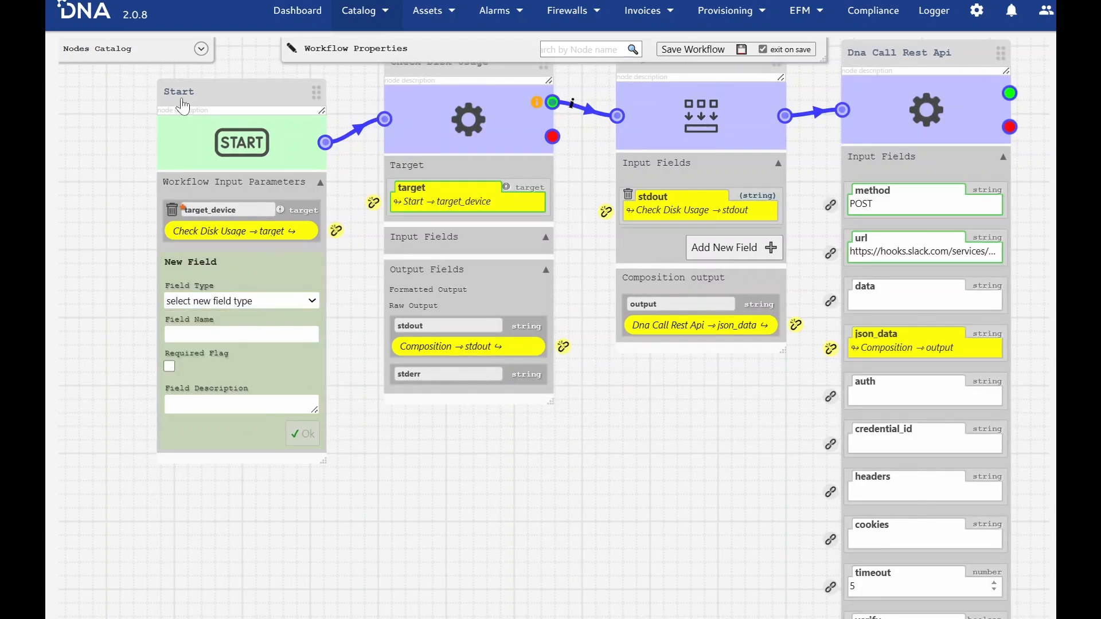
- Move the Check Disk Usage and Composition nodes down to line up with the Start node
drag(433, 66, 431, 99)
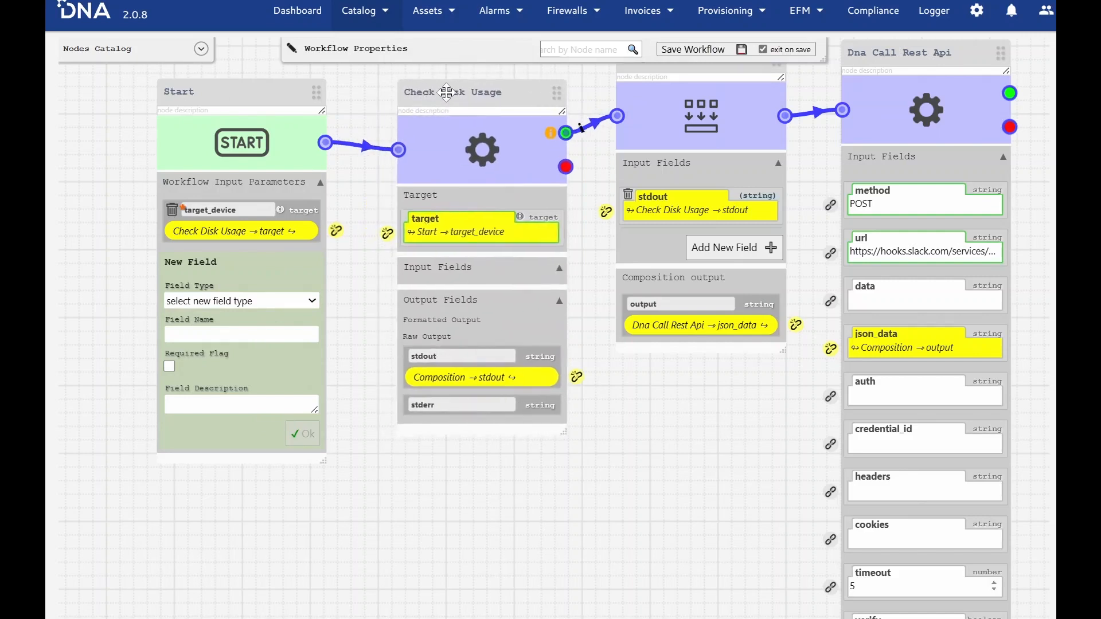
drag(651, 75, 645, 104)
drag(456, 86, 449, 84)
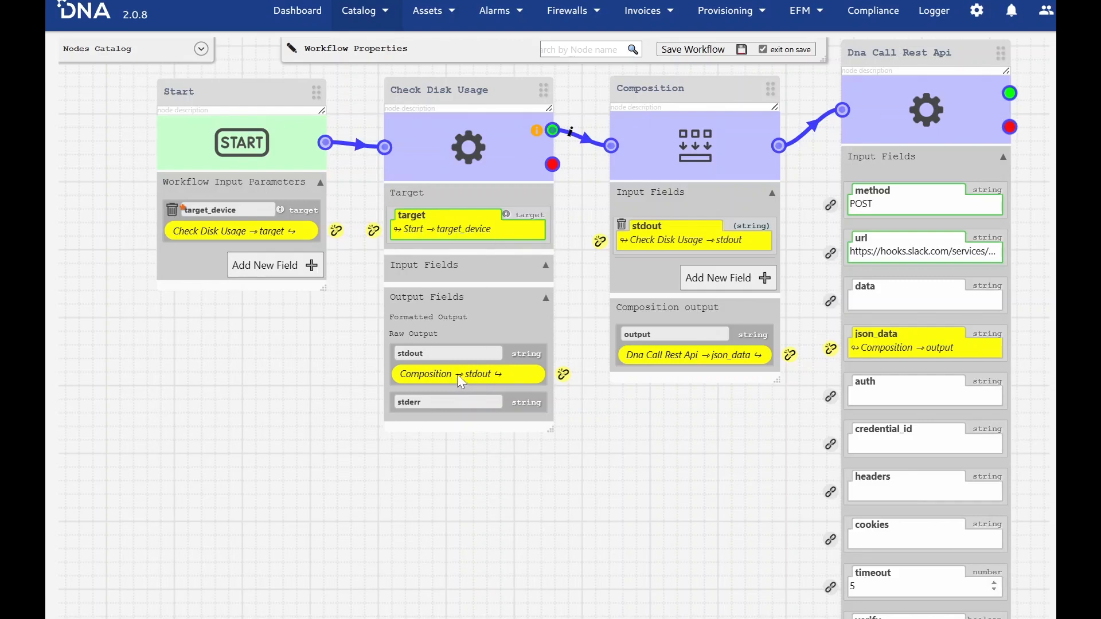
drag(670, 100, 665, 108)
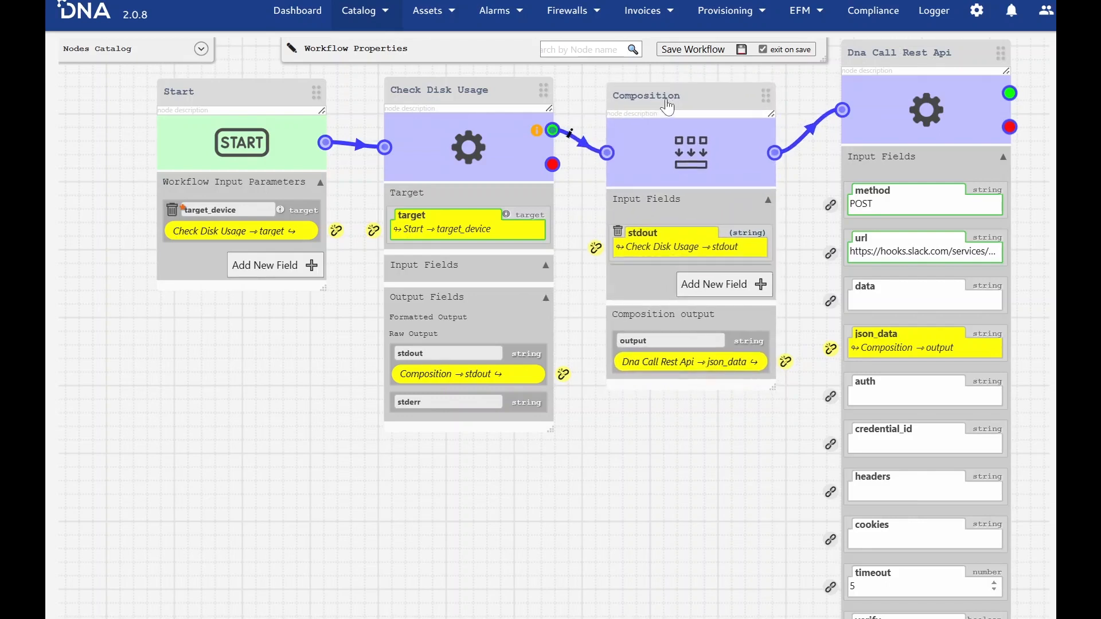
- Examine the Composition node's JSON output template, including the stdout text and the action button definitions
click(665, 107)
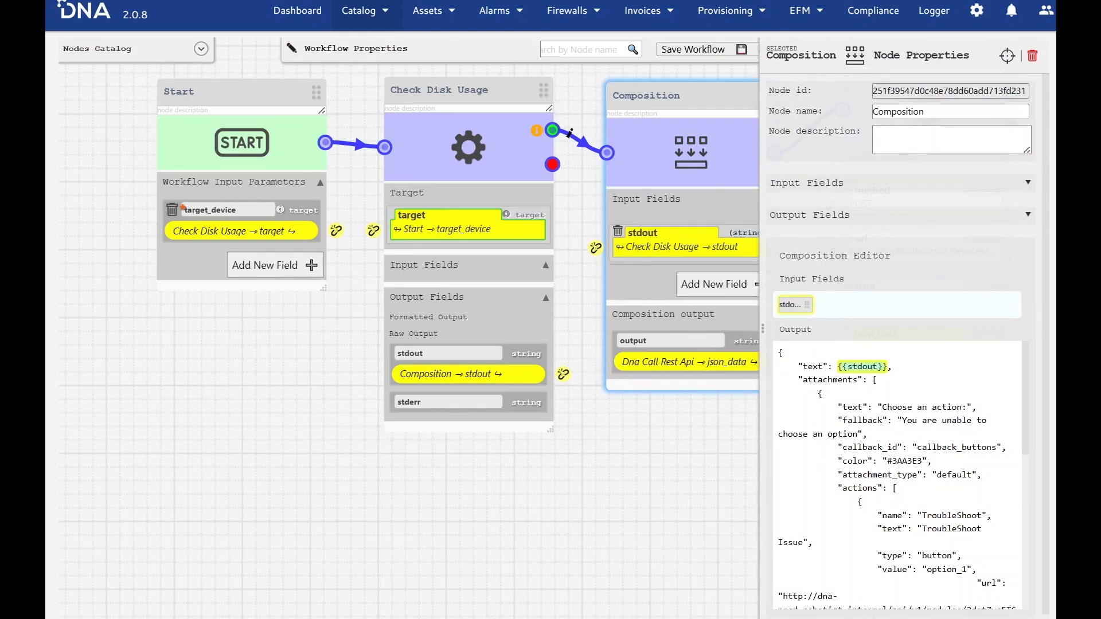
scroll(898, 476, down, 5)
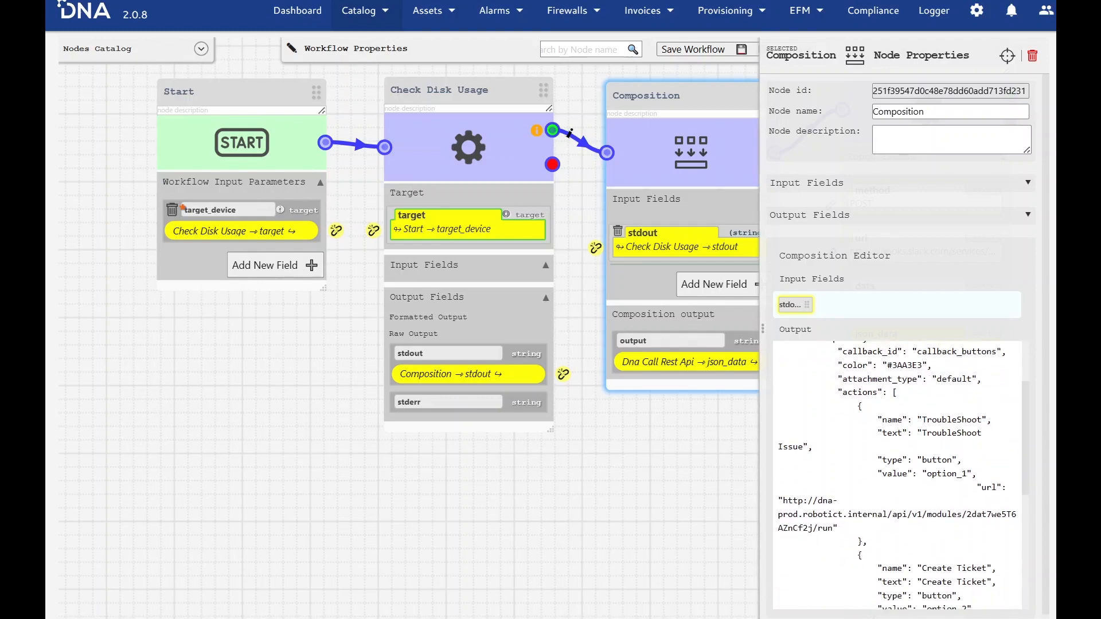
scroll(898, 476, up, 5)
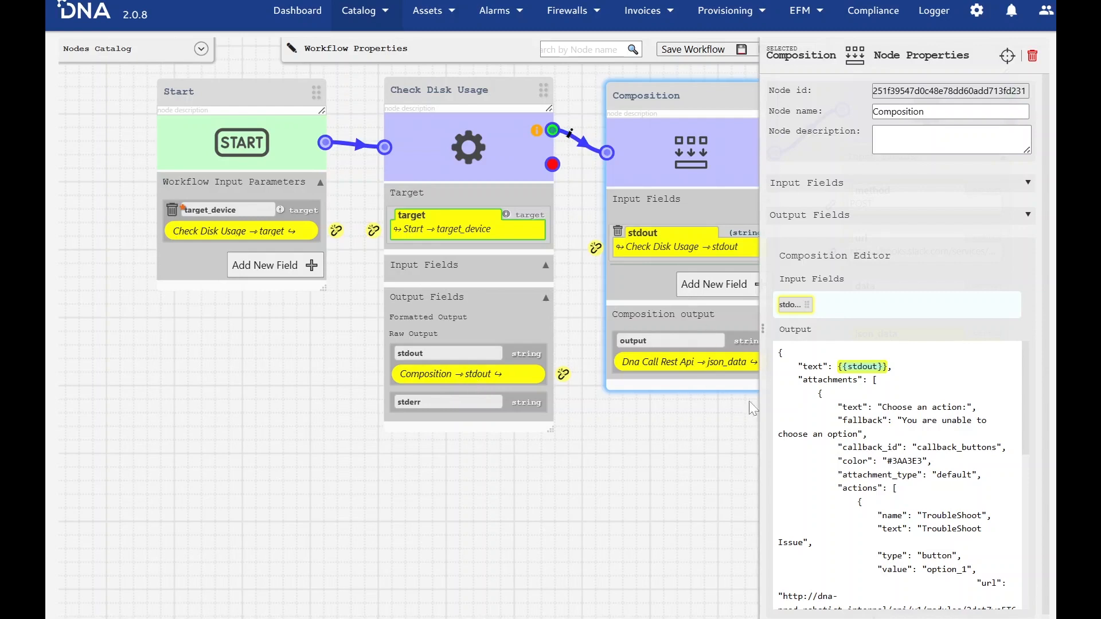
click(614, 516)
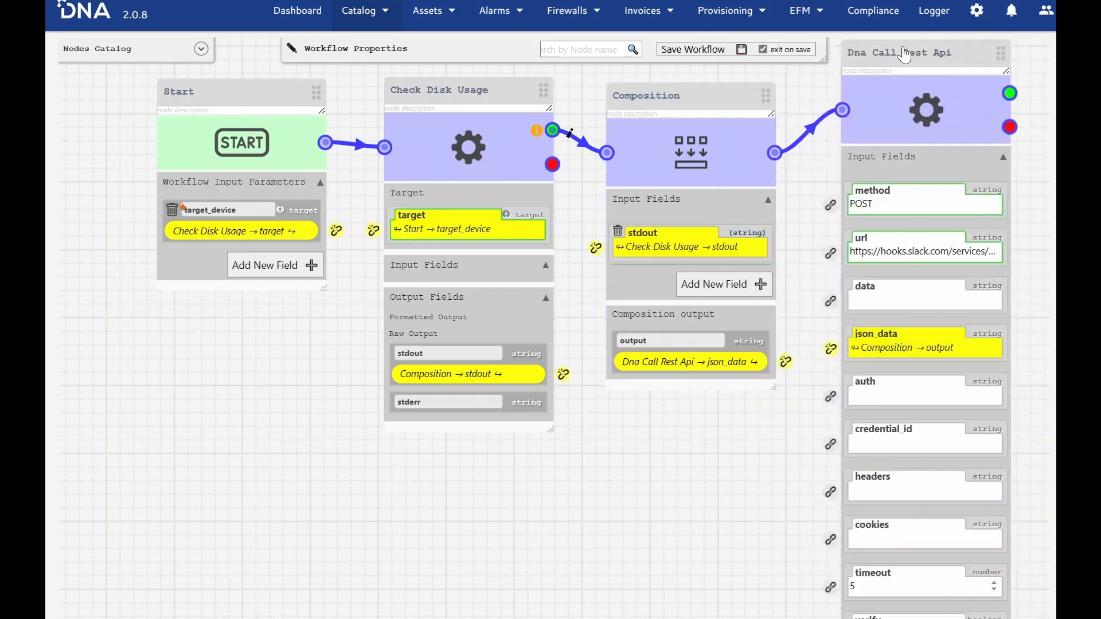
- Reposition the Dna Call Rest Api node beside the Composition node and save the workflow
drag(898, 69, 895, 103)
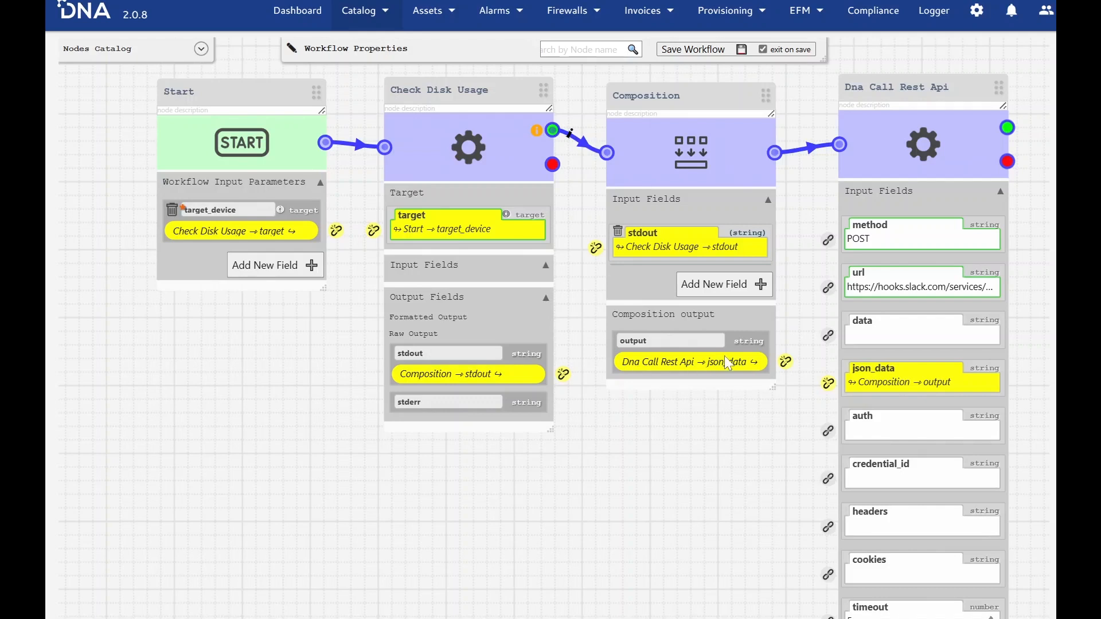
drag(898, 90, 890, 97)
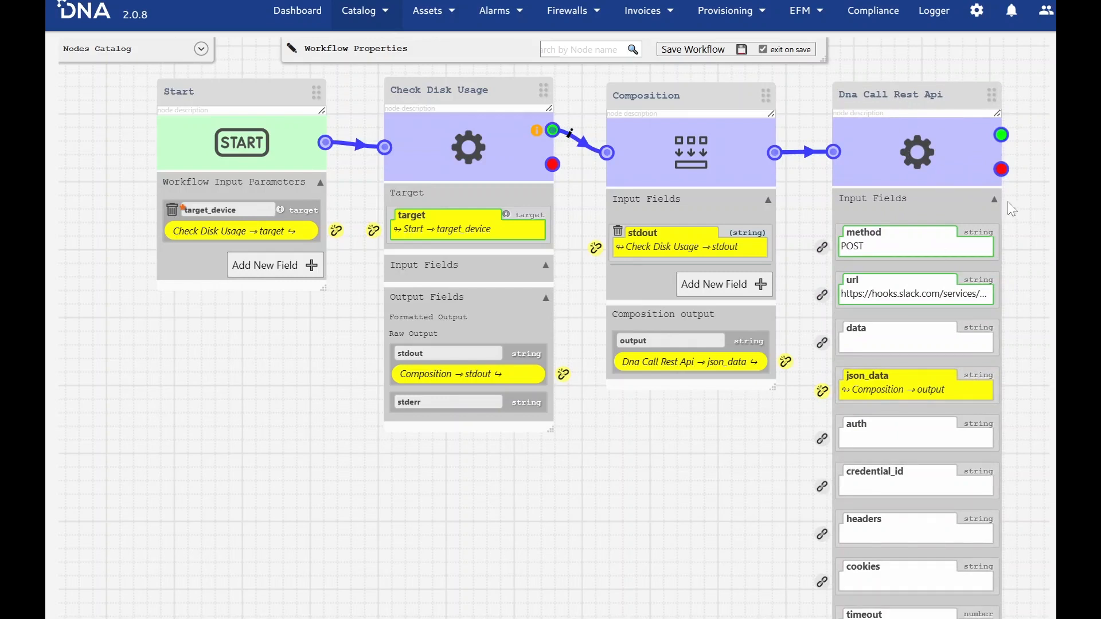
drag(888, 105, 893, 66)
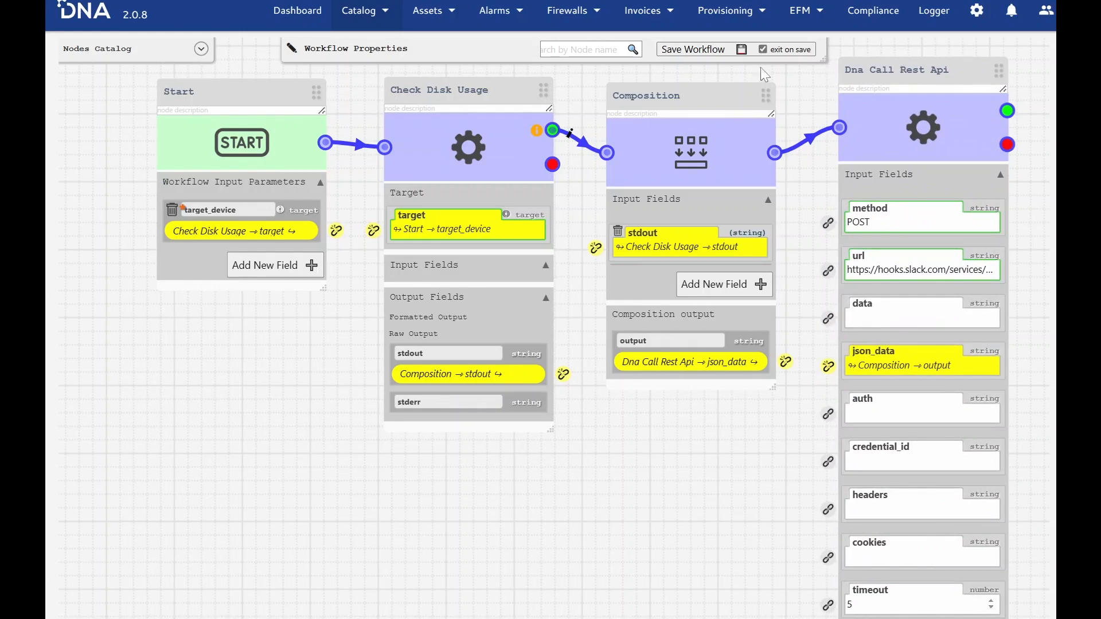
click(668, 50)
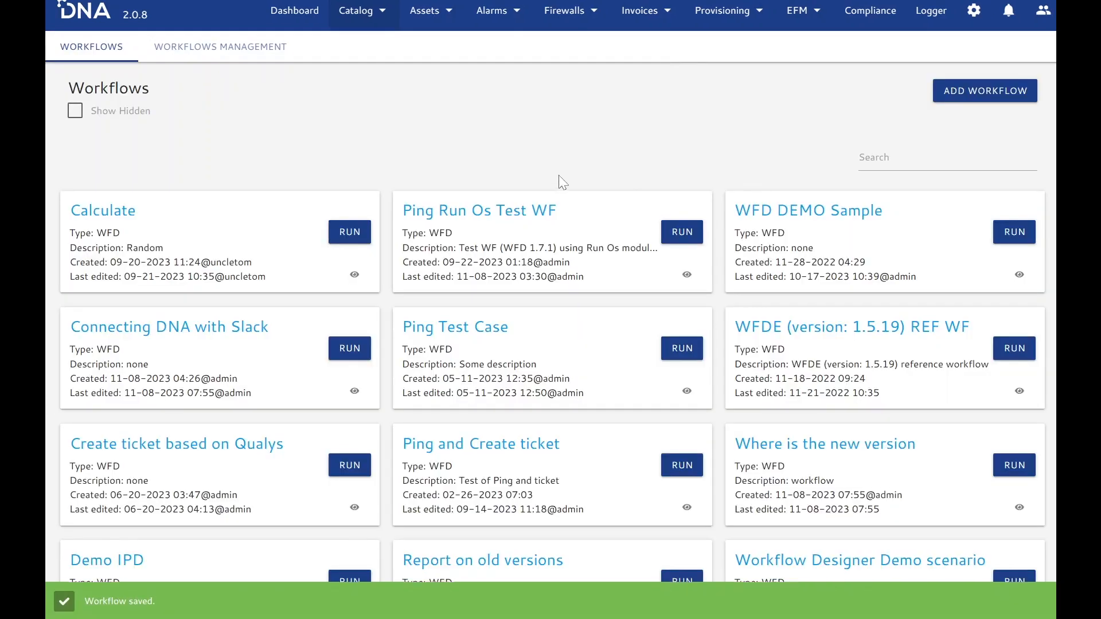
- Run the "Connecting DNA with Slack" workflow on the target device hnv01-vl-dnami-2t.robotict.internal
click(343, 348)
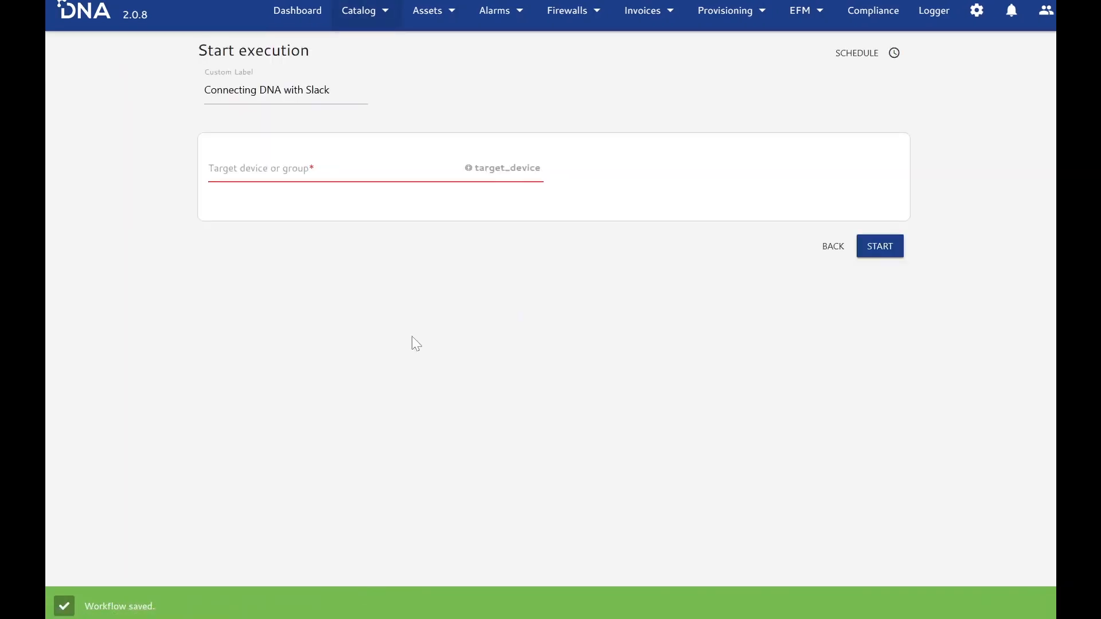
click(298, 175)
text(hn)
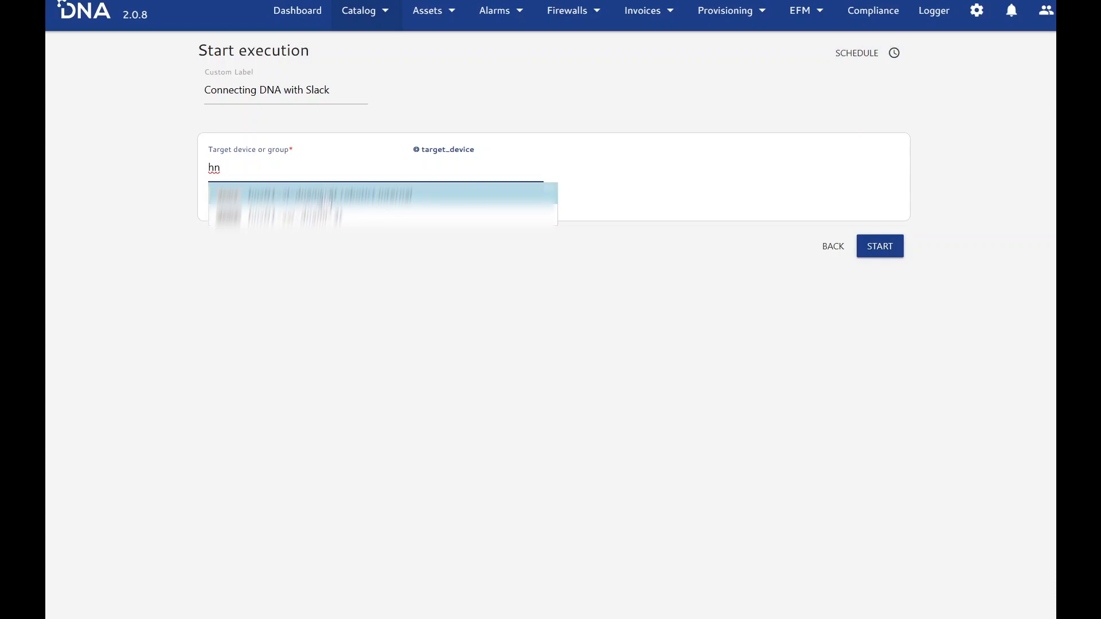
click(321, 196)
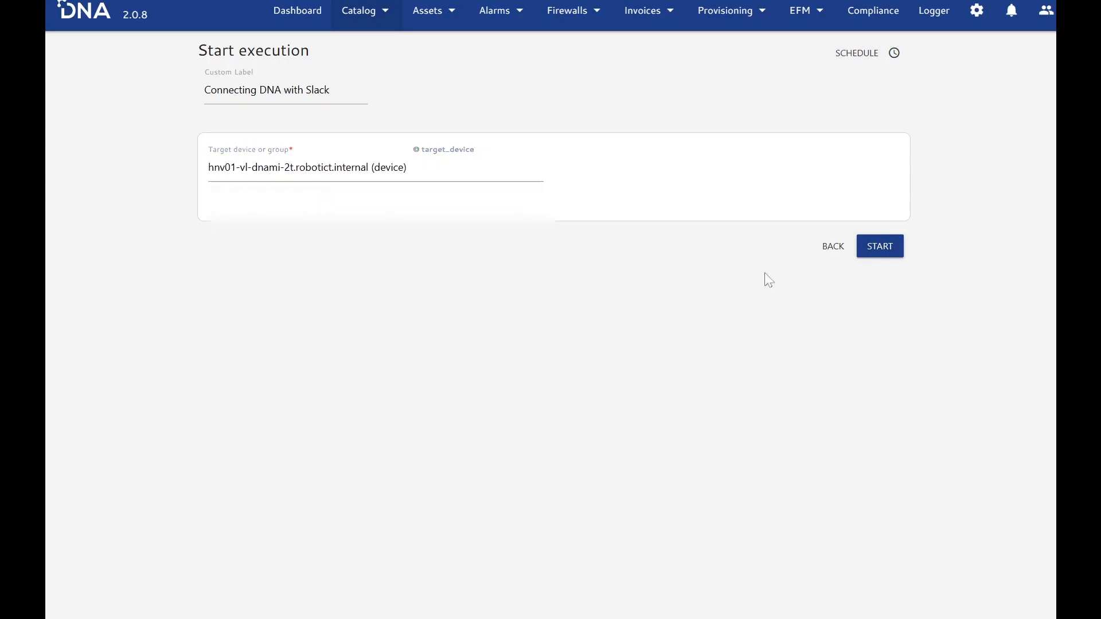
click(880, 246)
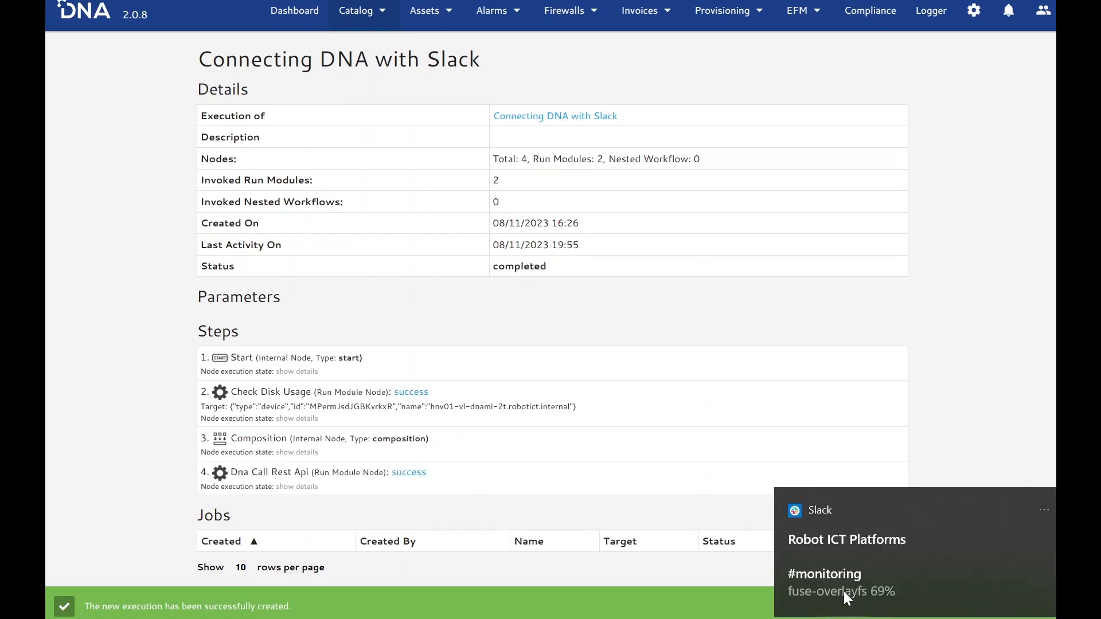
- Switch to the #monitoring channel in Slack and inspect the sender and disk usage line of the newest Webhook Integration message
click(882, 594)
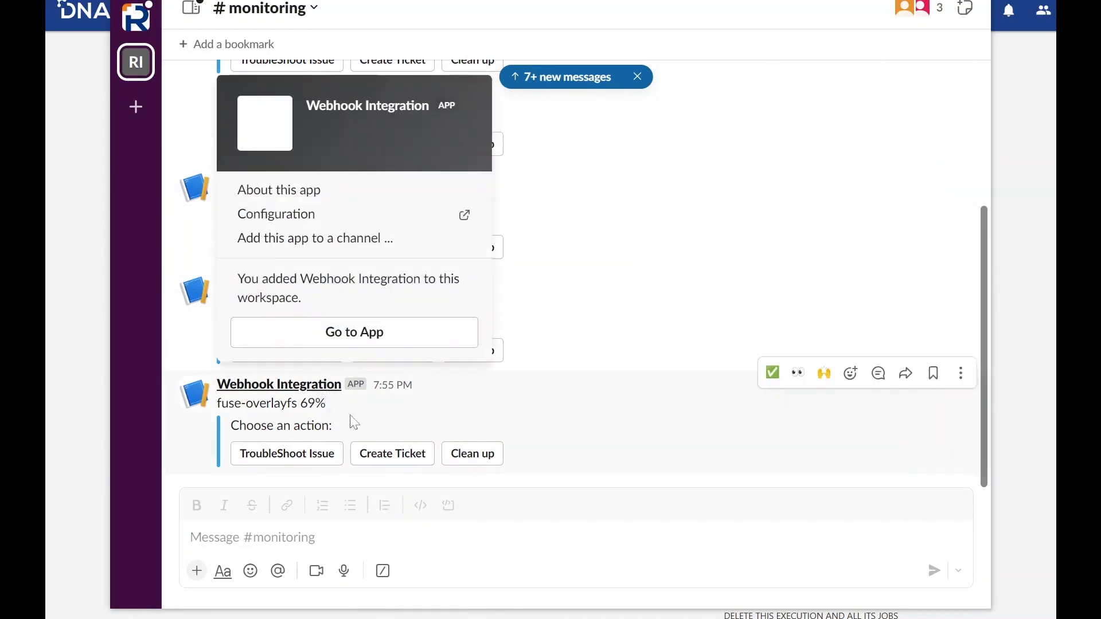
click(292, 386)
click(298, 396)
click(296, 390)
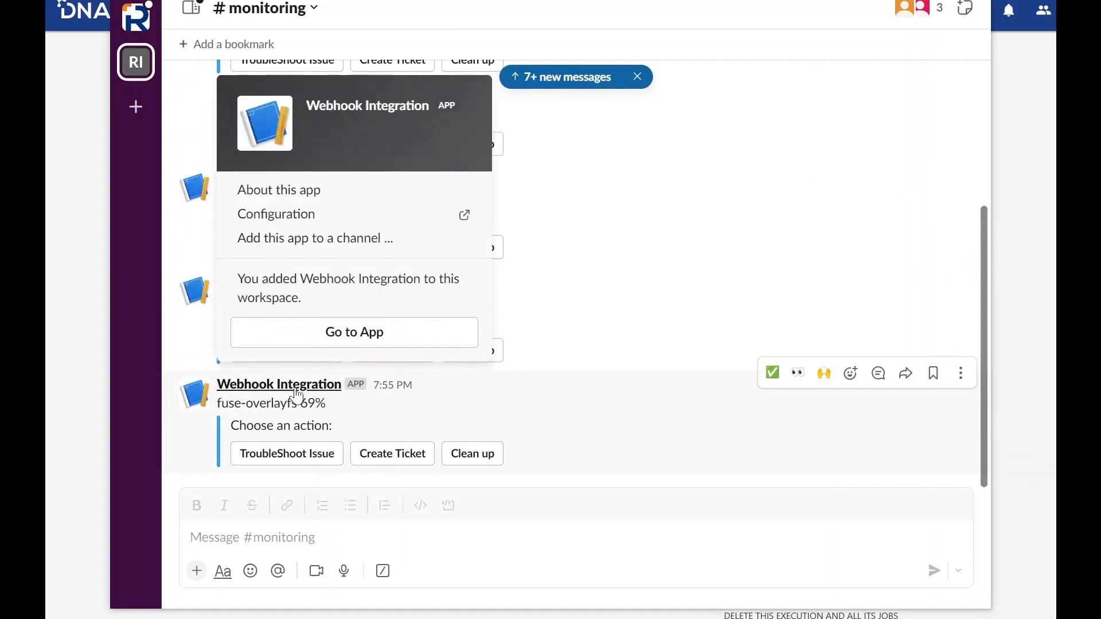
drag(221, 403, 338, 413)
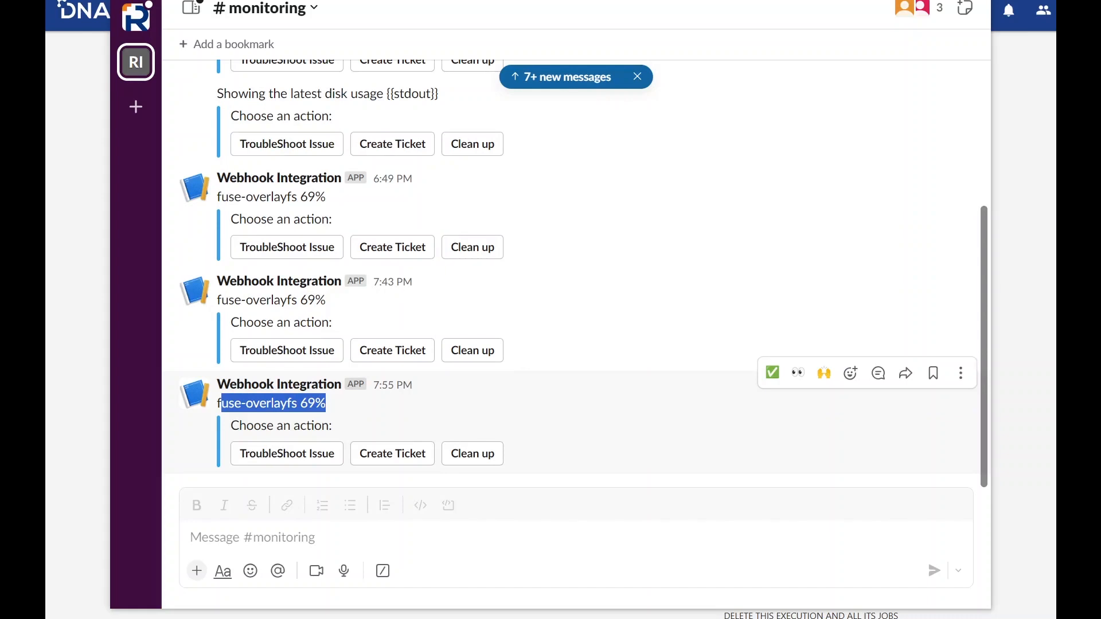